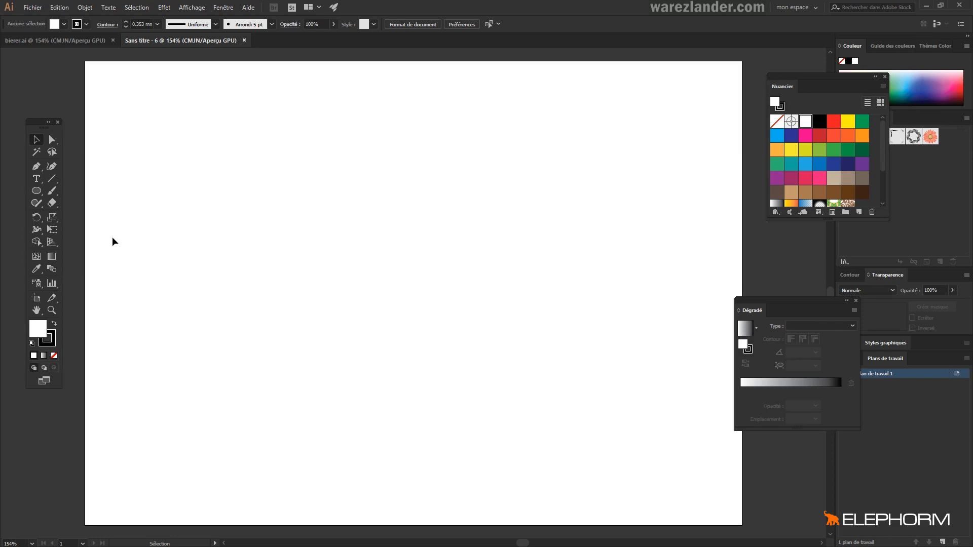
Draw a rectangle about 167 mm wide and 82 mm high in the upper middle of the artboard.
key("m")
left_click_drag(203, 143, 573, 324)
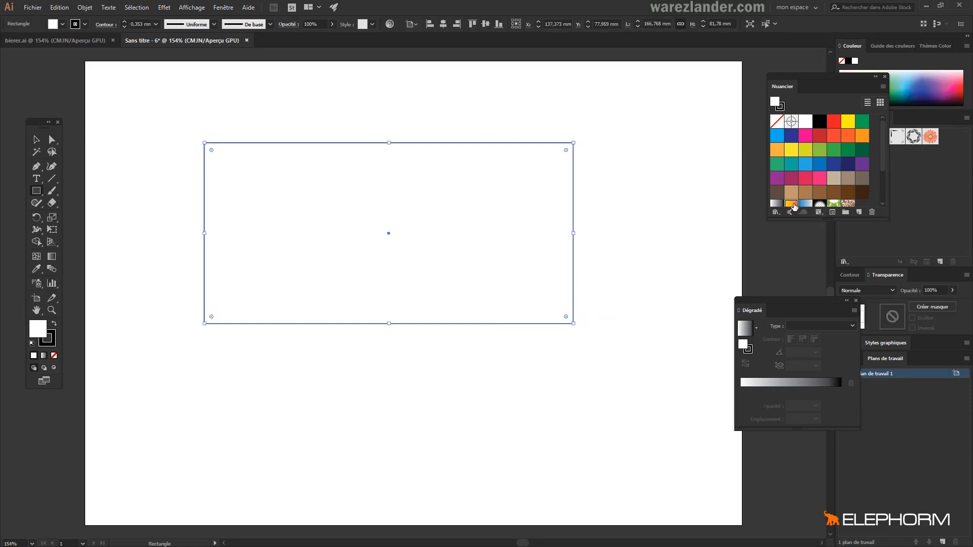
Try the black-and-white radial, blue linear and yellow-orange linear gradient swatches as the rectangle's fill.
left_click(792, 205)
left_click(818, 207)
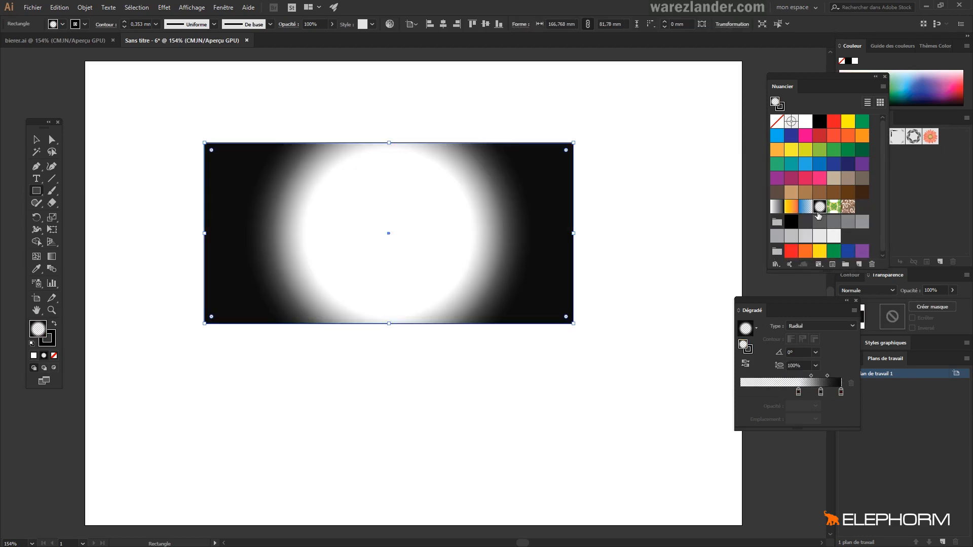
left_click(805, 206)
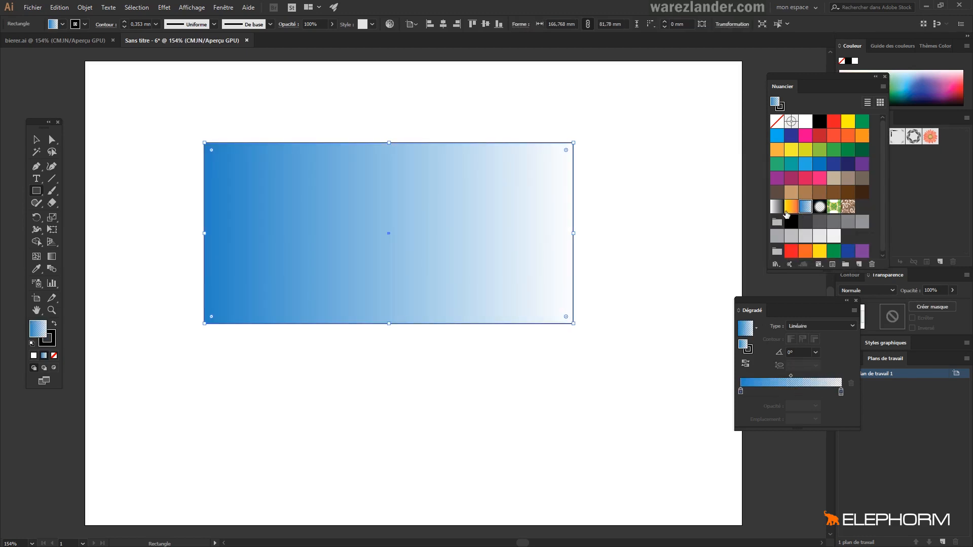
left_click(786, 212)
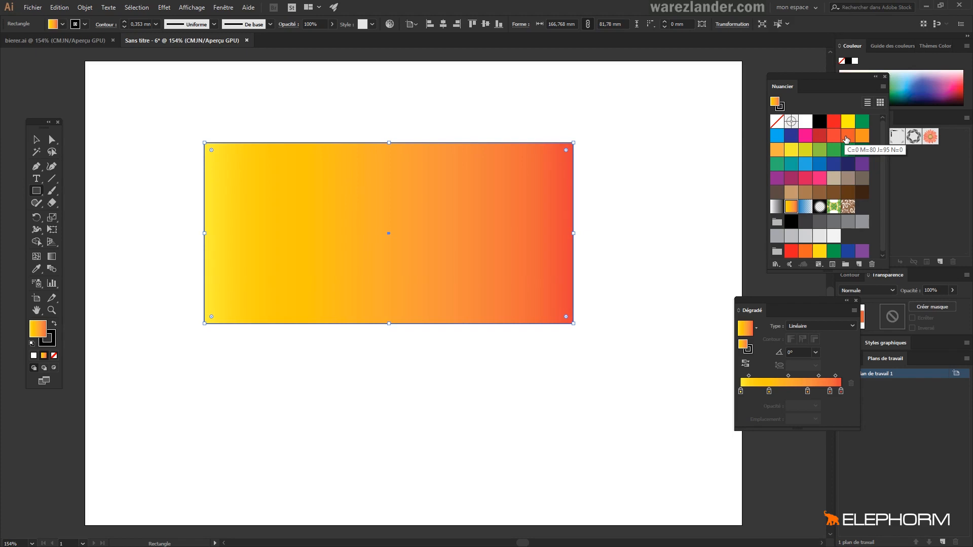
Fill the rectangle with the solid orange swatch C=0 M=80 J=95 N=0 and remove its stroke.
left_click(846, 139)
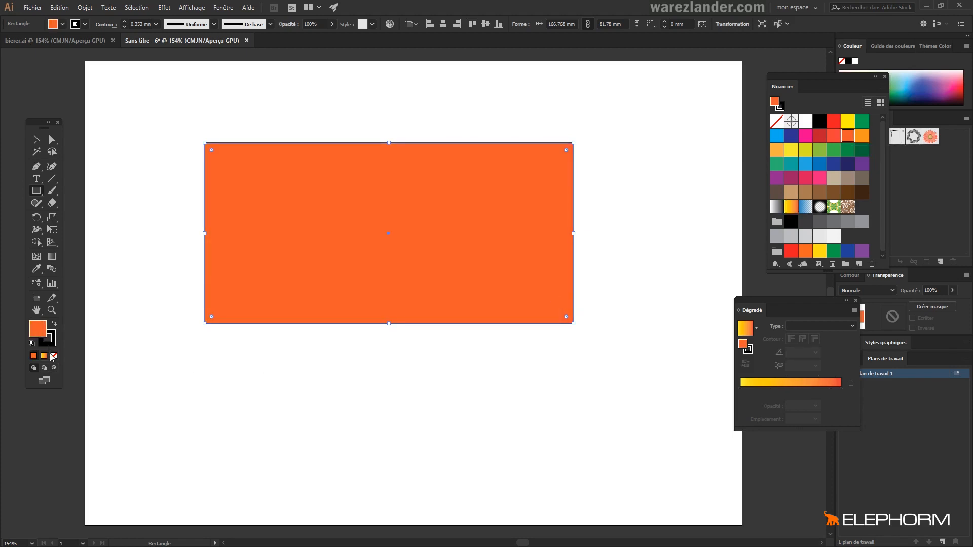
key("x")
left_click(54, 355)
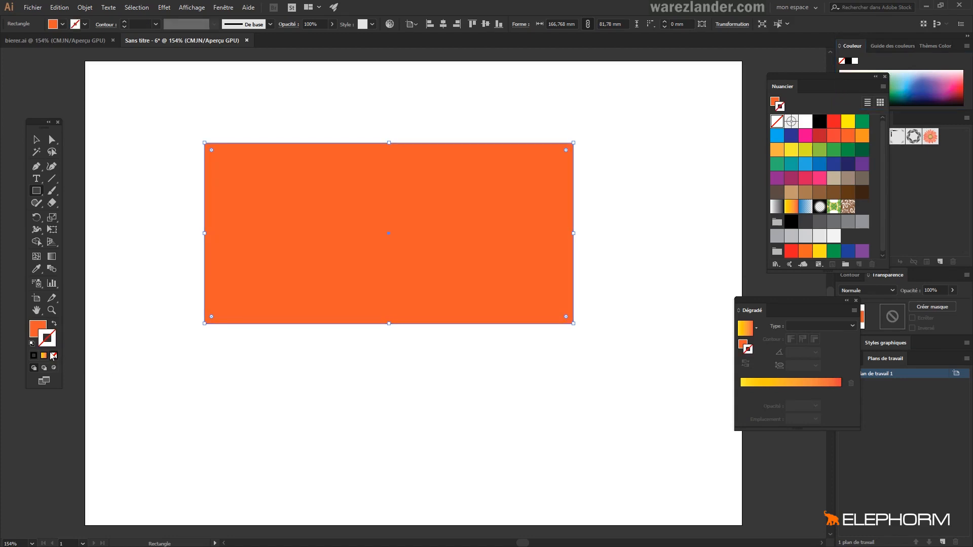
left_click(34, 333)
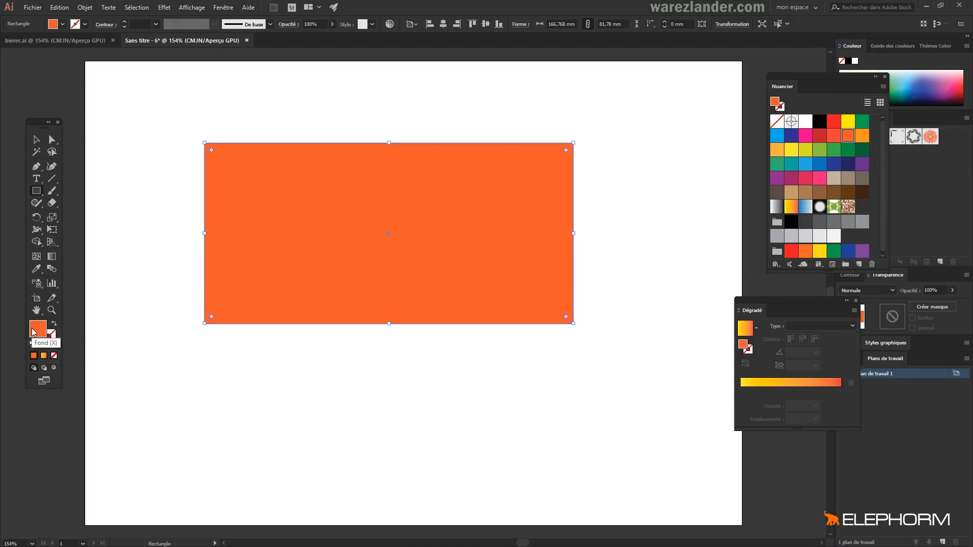
Add a gradient mesh point near the rectangle's upper-left corner, at about X 70, Y 52 mm, and colour it yellow.
left_click(35, 259)
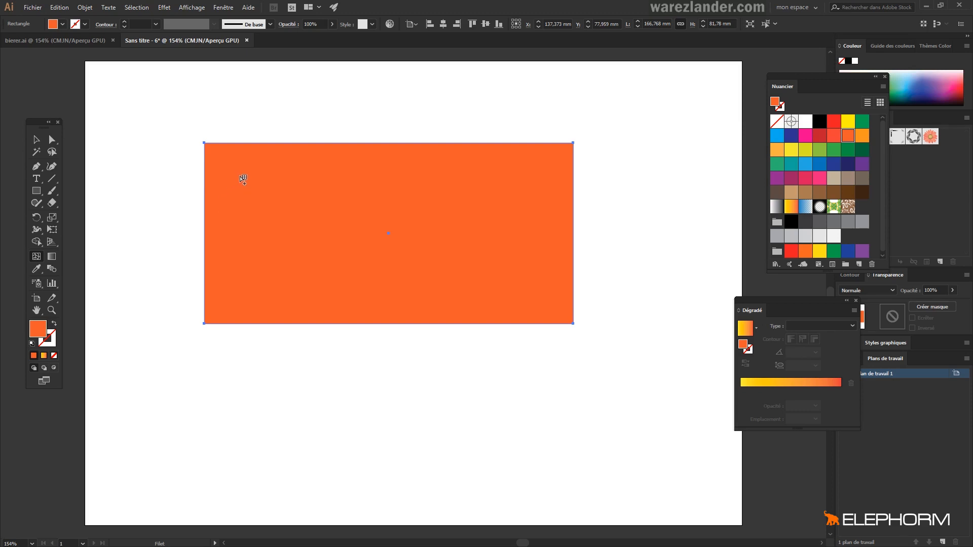
left_click(240, 175)
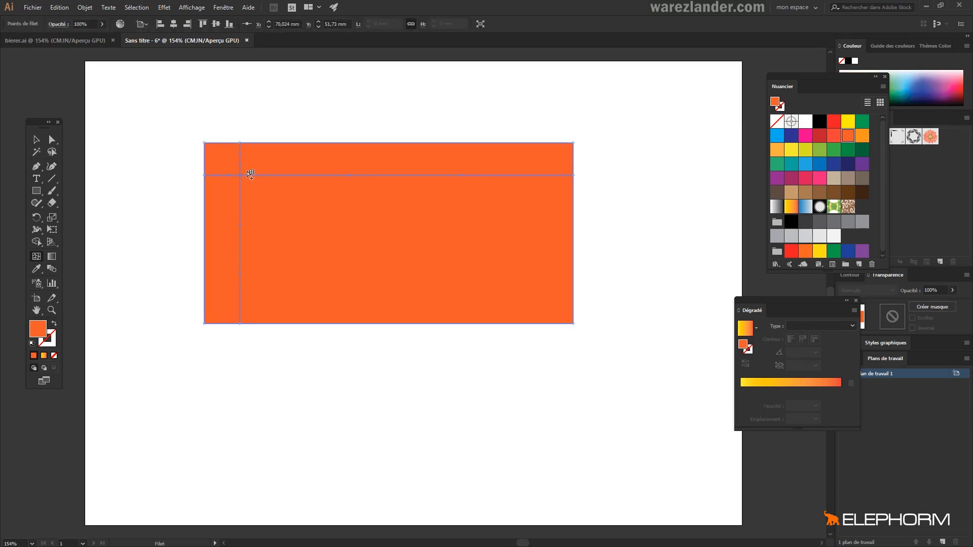
left_click(51, 141)
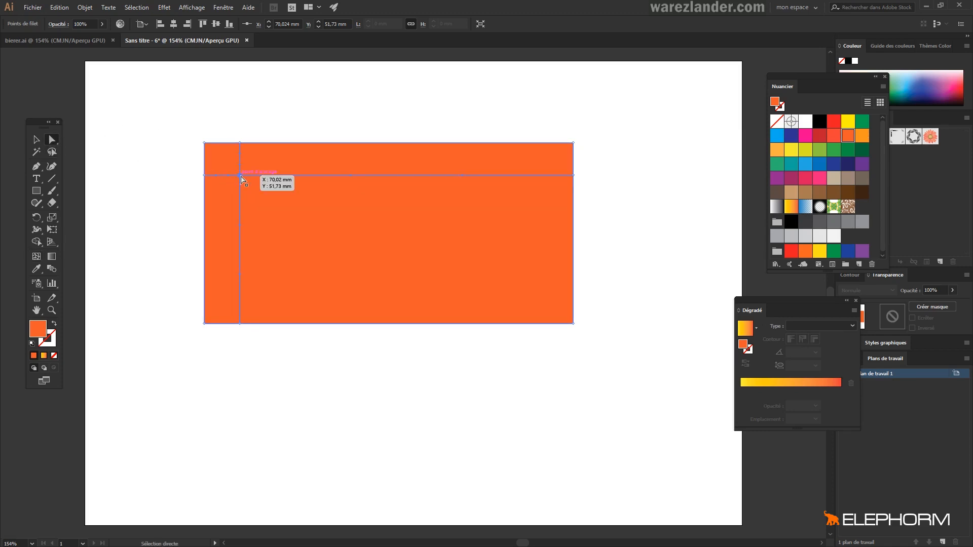
left_click(157, 164)
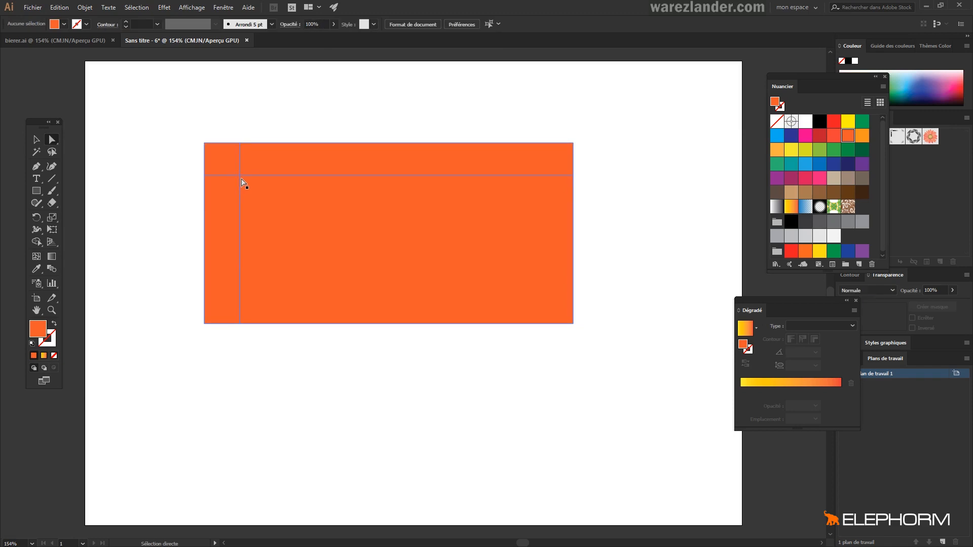
left_click(239, 176)
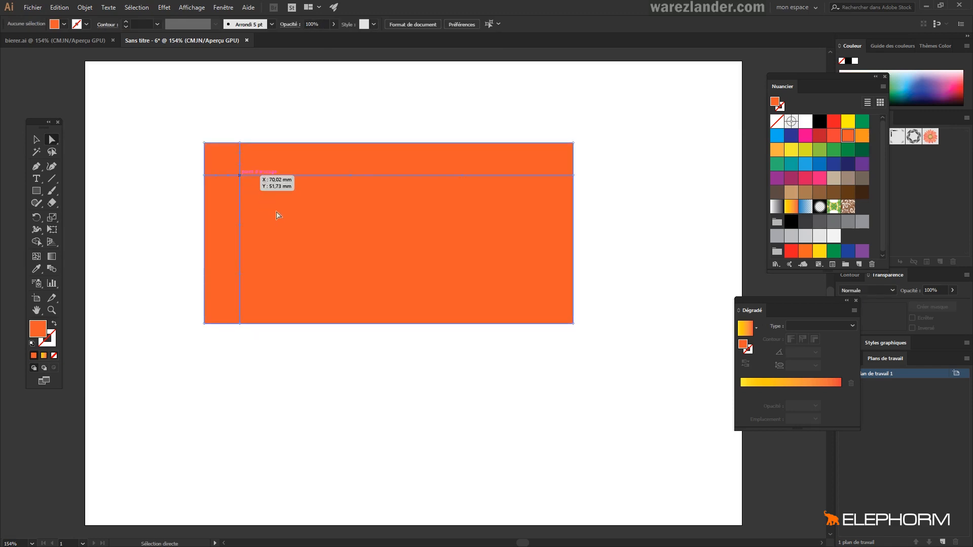
left_click(239, 175)
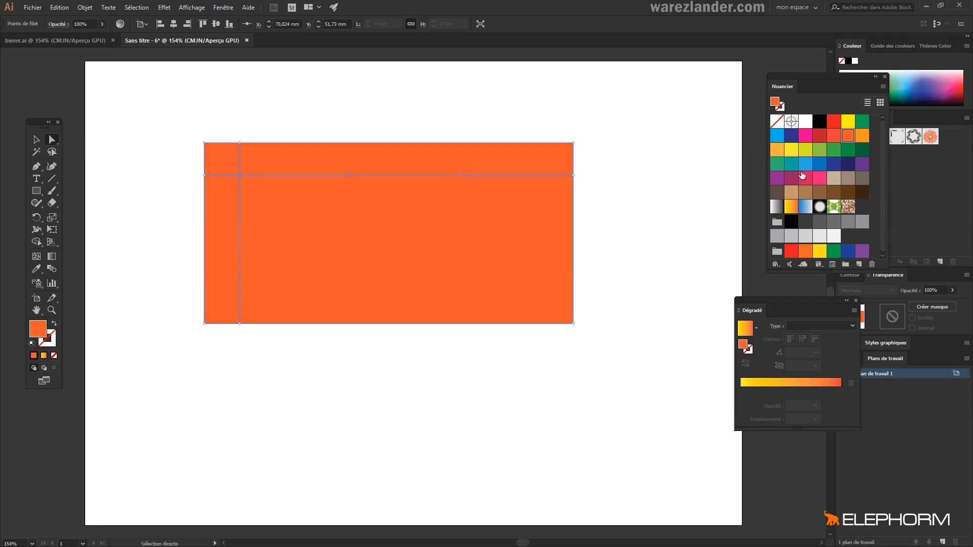
left_click(789, 155)
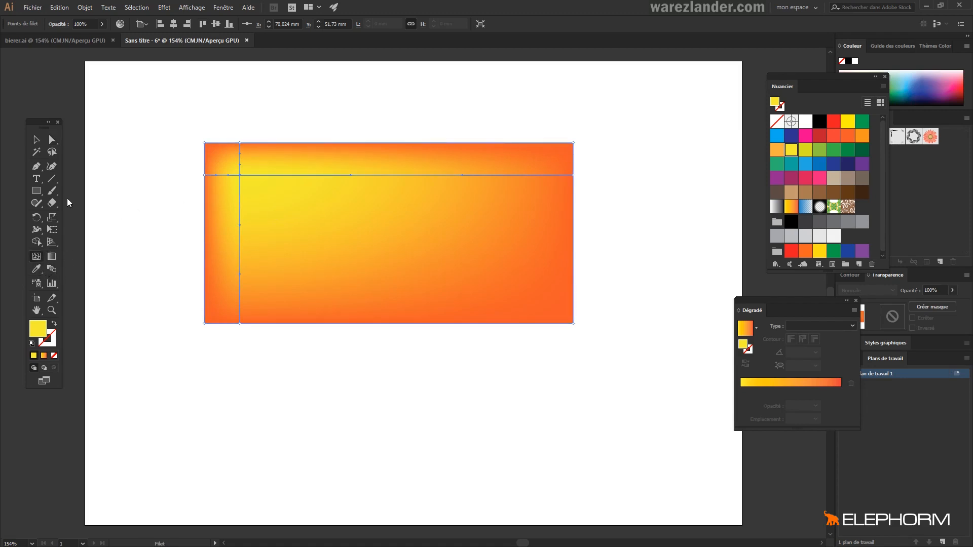
With nothing selected, choose purple as the fill and add a mesh point near the rectangle's lower-right corner, at about X 204, Y 106 mm.
left_click(123, 168)
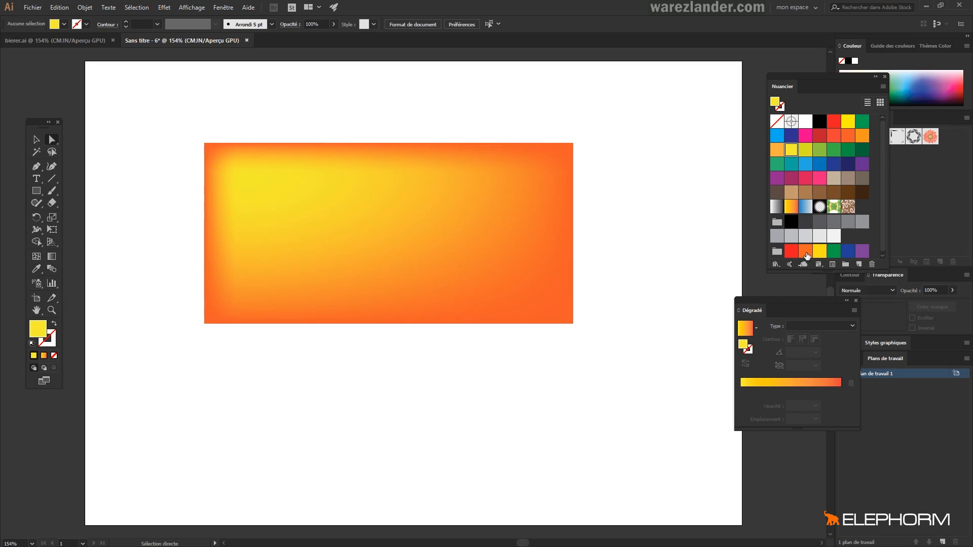
left_click(864, 165)
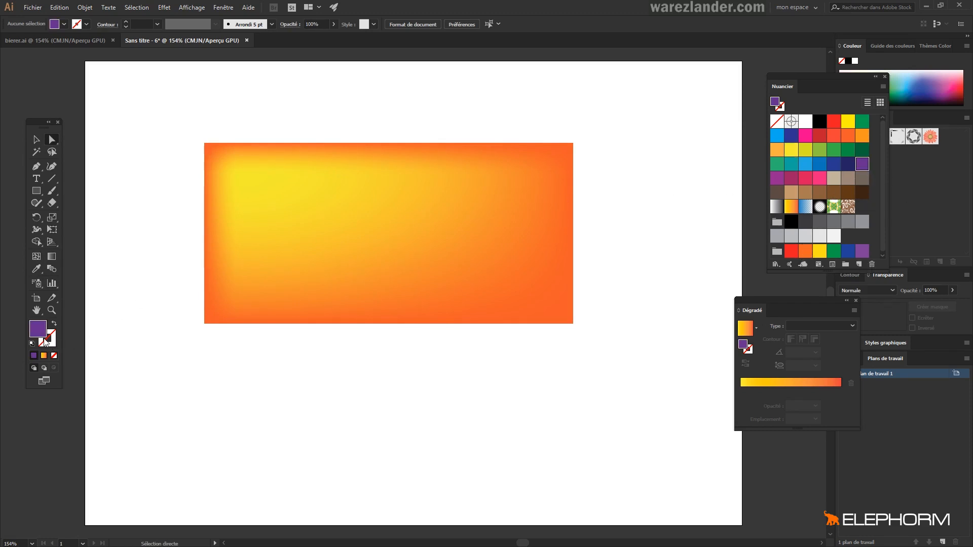
left_click(36, 258)
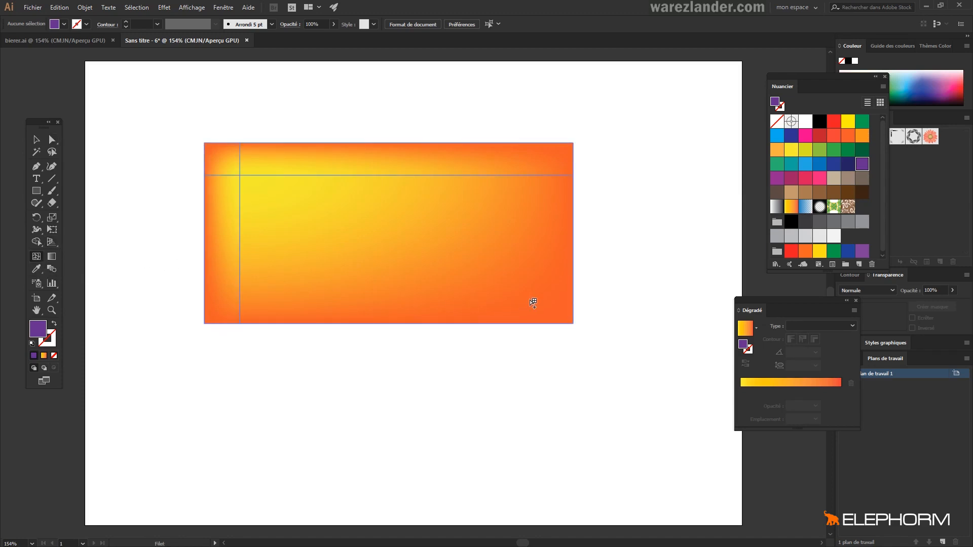
left_click(537, 296)
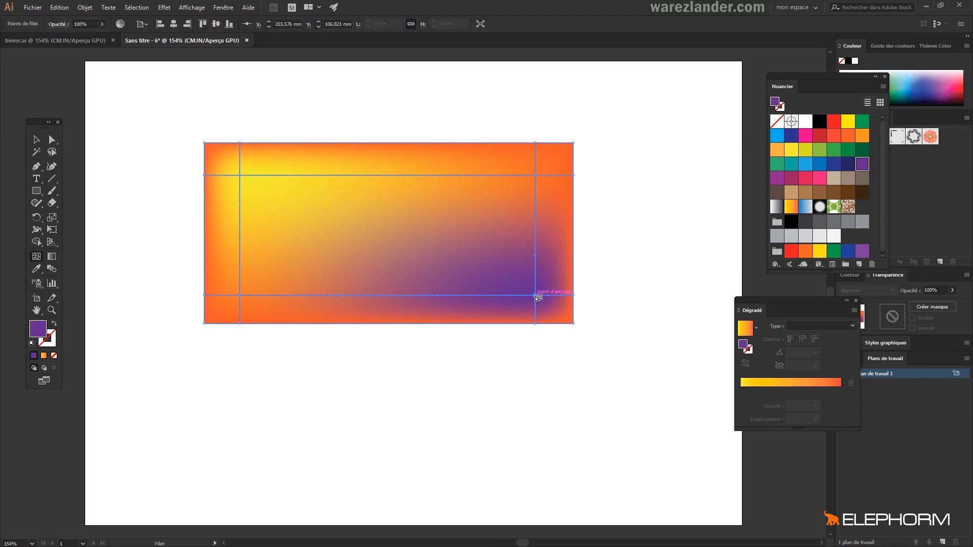
left_click(52, 140)
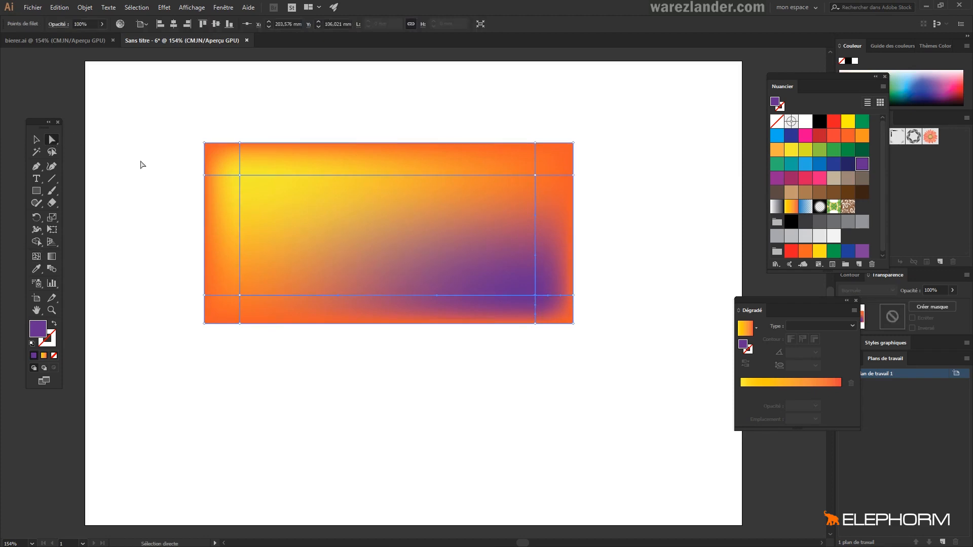
left_click(155, 170)
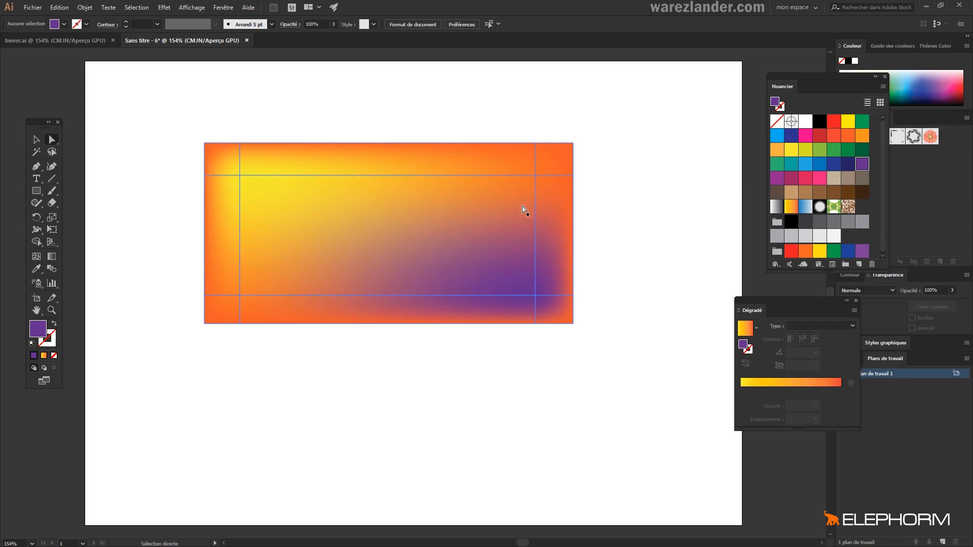
Add a mesh point near the rectangle's centre, at about X 135, Y 77 mm, and colour it dark red C=15 M=100 J=90 N=10.
left_click(37, 257)
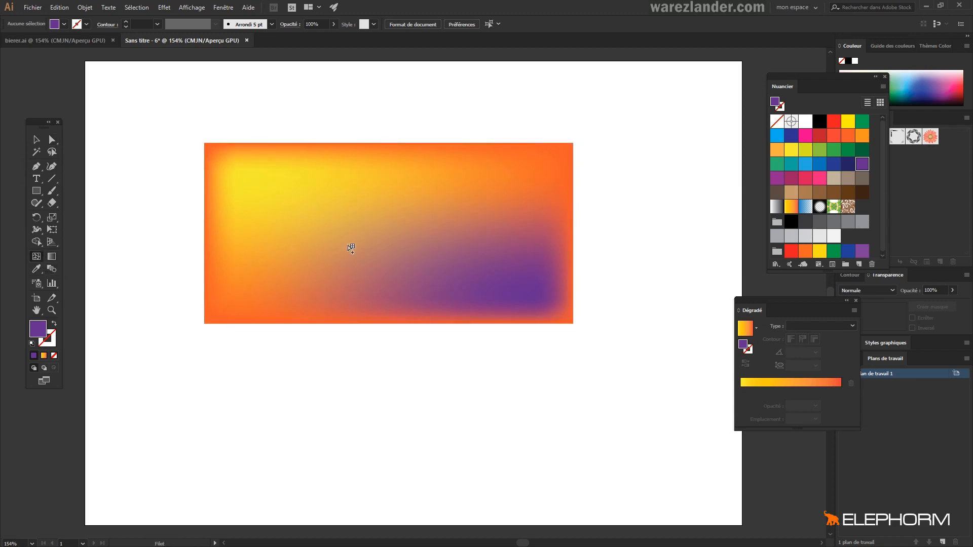
left_click(384, 232)
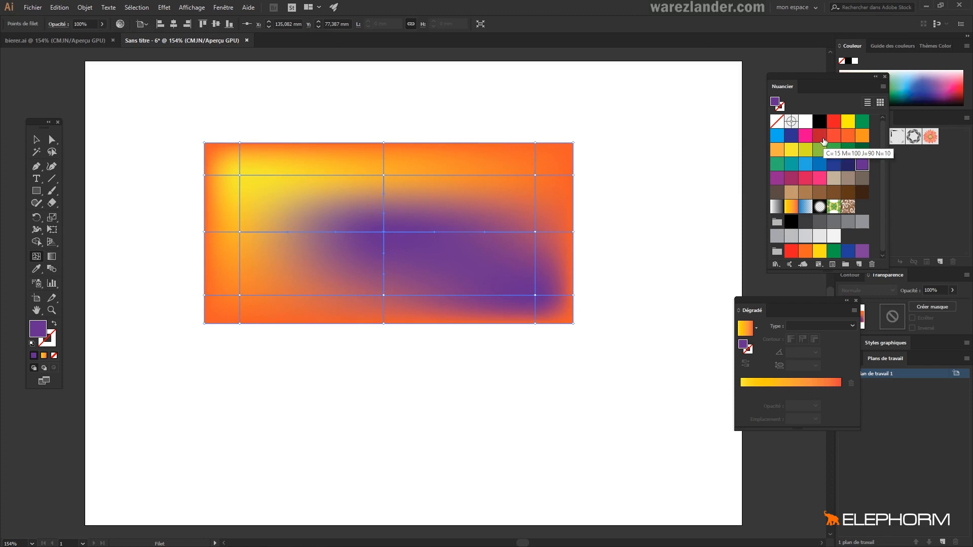
left_click(821, 138)
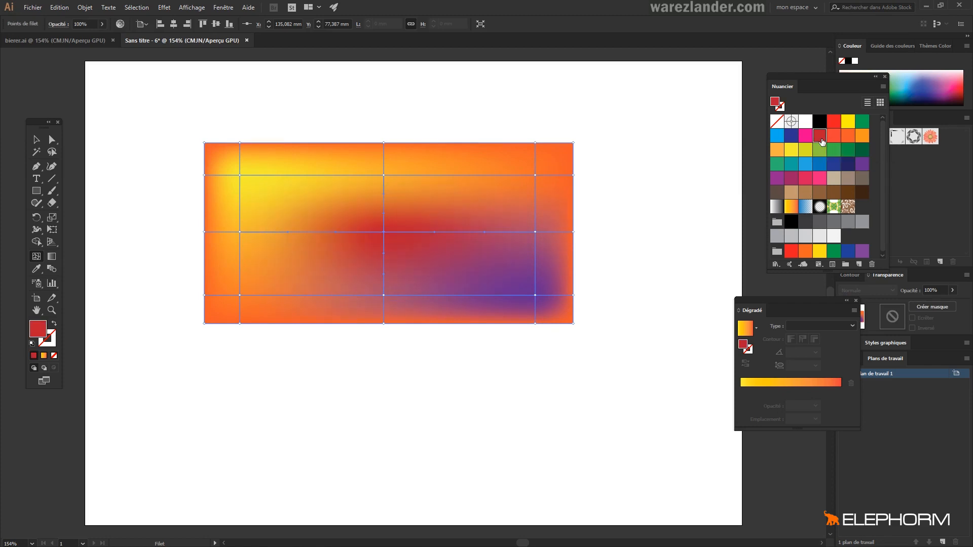
Recolour the purple mesh point near the lower-right corner with the green swatch.
key("a")
left_click(535, 296)
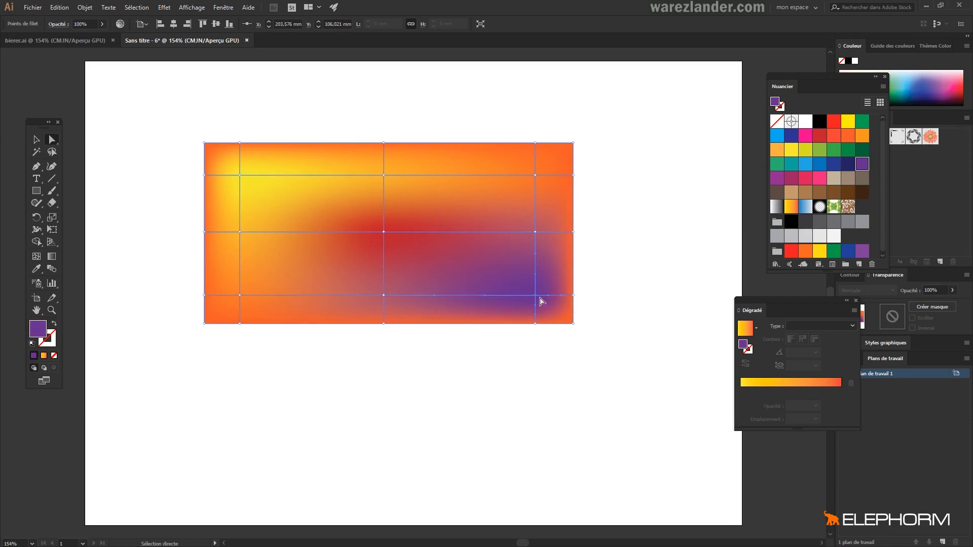
left_click(535, 295)
left_click(833, 251)
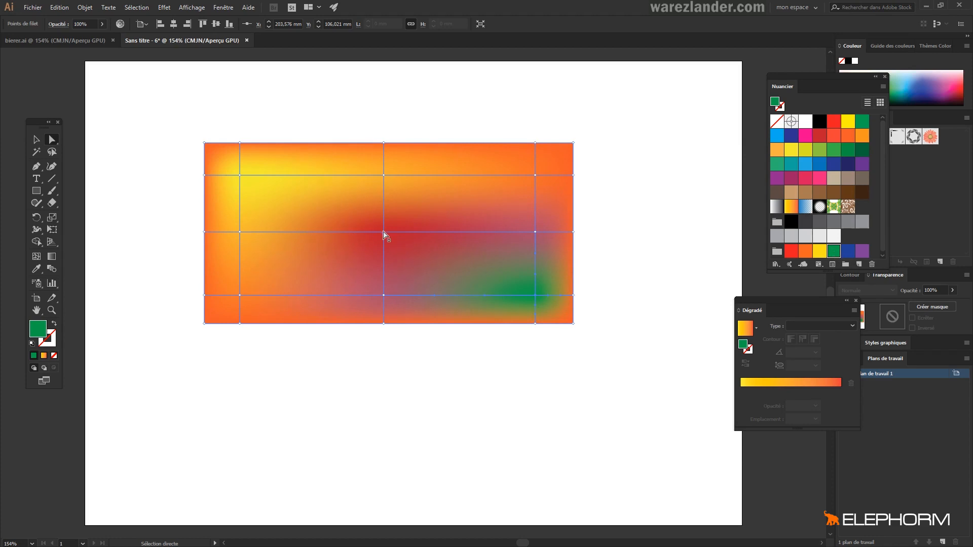
Move the red mesh point up and left to about X 97, Y 66 mm, and reshape the mesh lines with its direction handles.
left_click_drag(383, 232, 274, 207)
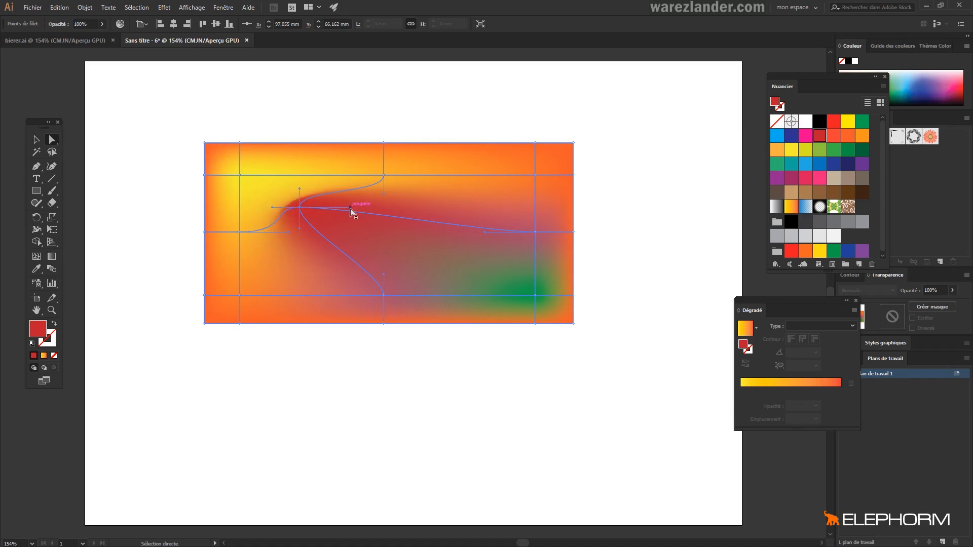
left_click_drag(351, 207, 423, 209)
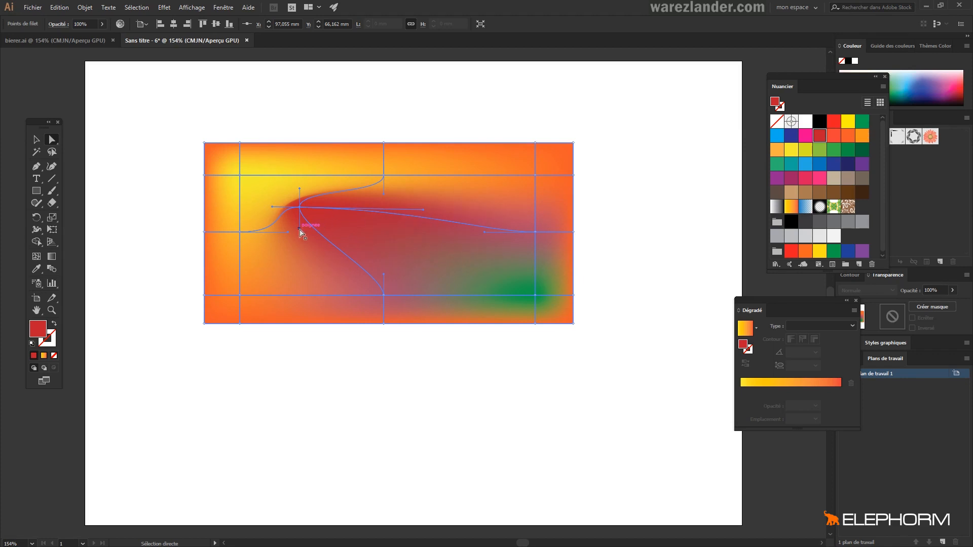
left_click_drag(299, 229, 289, 270)
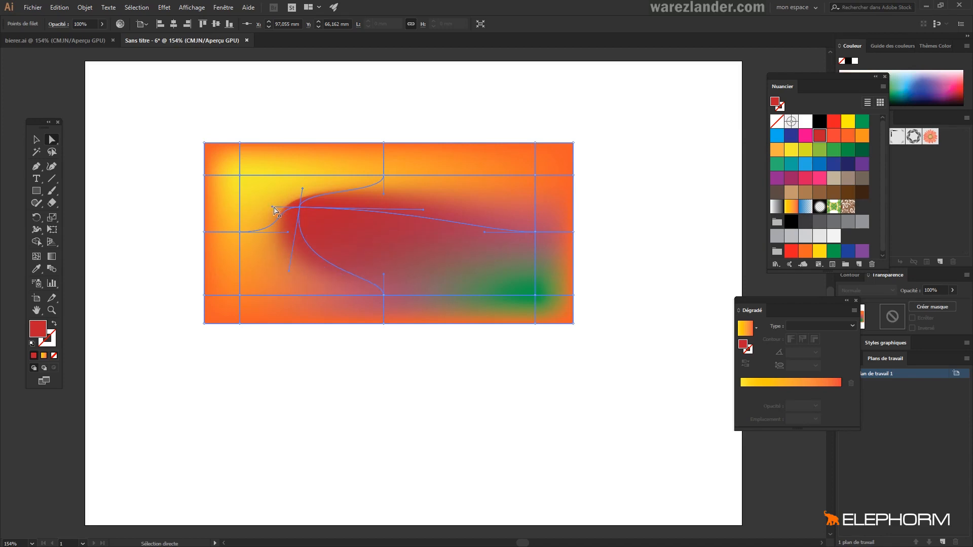
left_click_drag(279, 207, 282, 204)
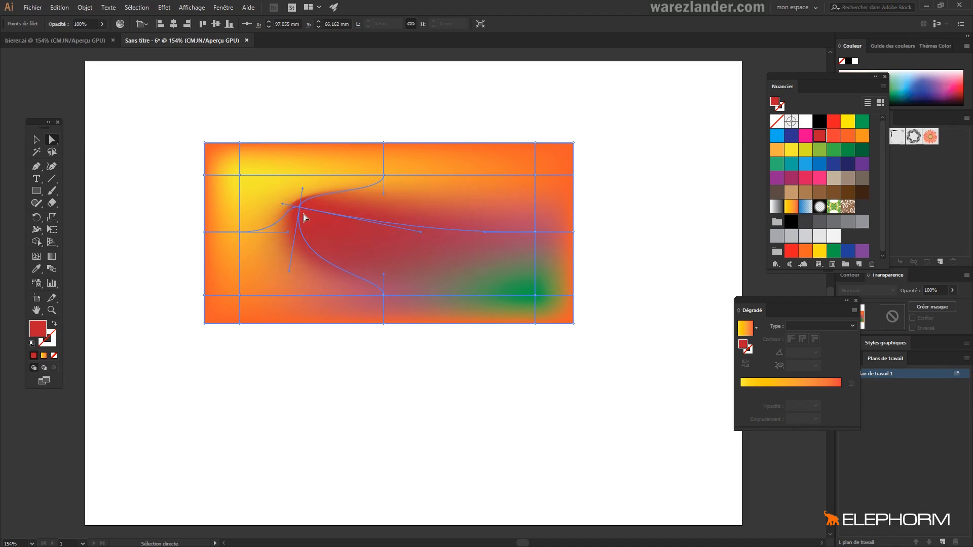
Shorten the right direction handle of the orange mesh point directly below the yellow one.
left_click(240, 176)
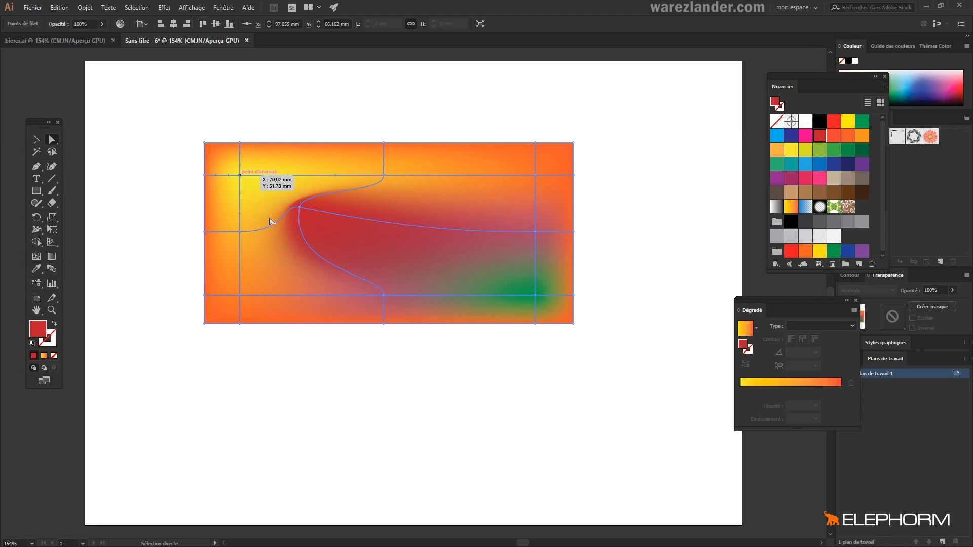
left_click(242, 233)
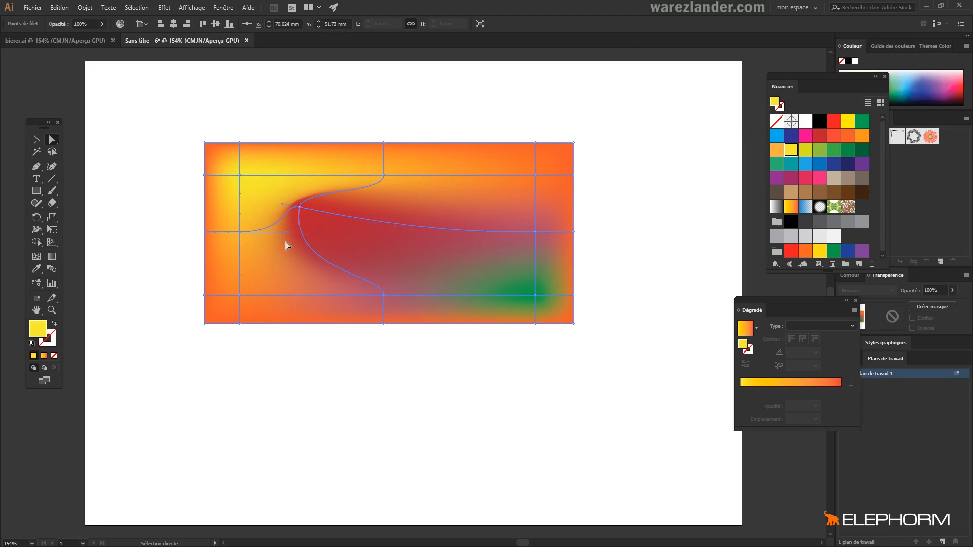
left_click_drag(288, 233, 266, 233)
Move the red mesh point to about X 122, Y 81 mm with its right handle angled upward, and nudge the mesh point below it right.
left_click(298, 206)
left_click_drag(330, 226, 344, 230)
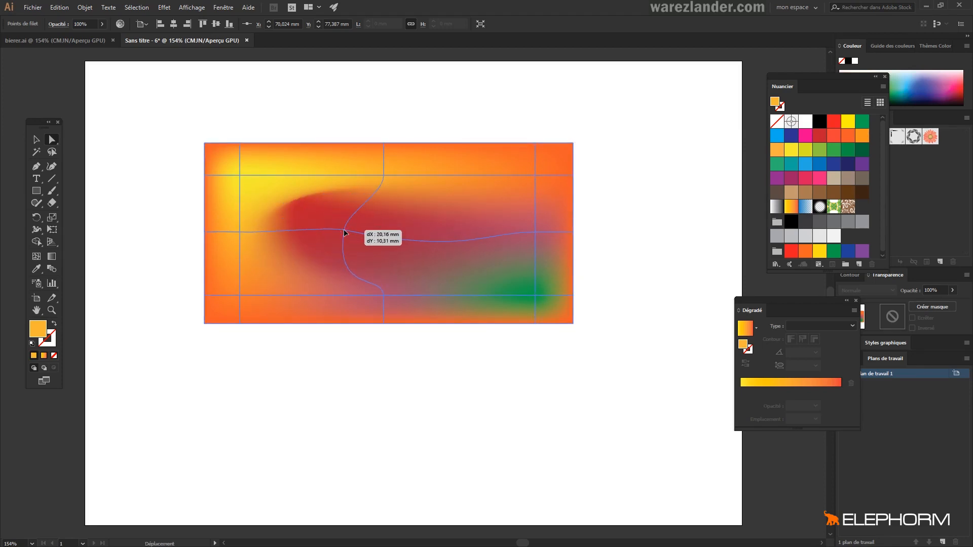
left_click_drag(464, 254, 428, 172)
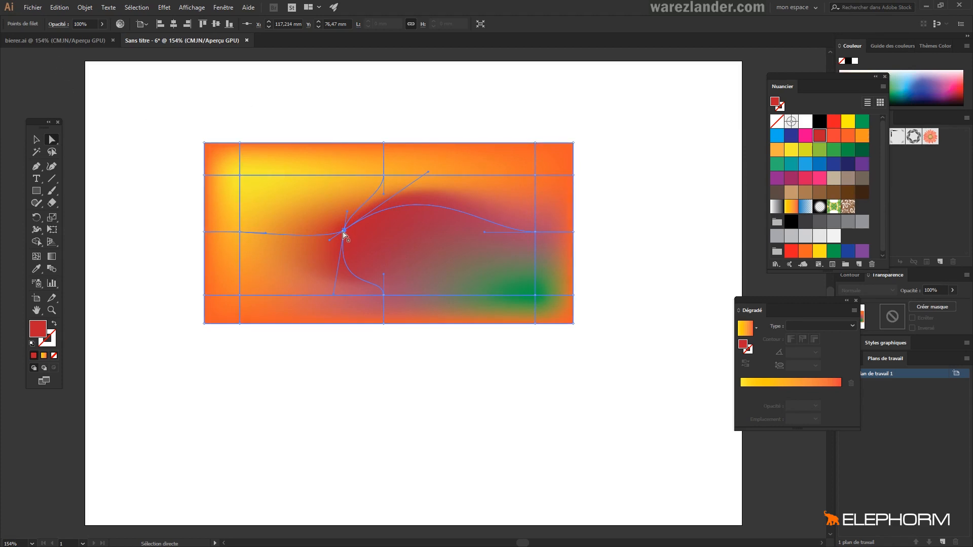
left_click_drag(344, 231, 365, 238)
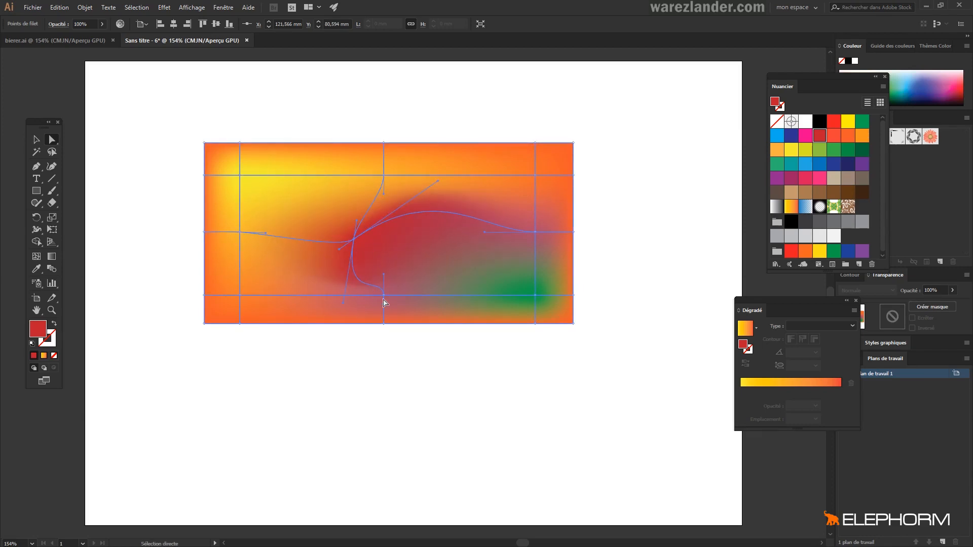
left_click_drag(383, 295, 388, 295)
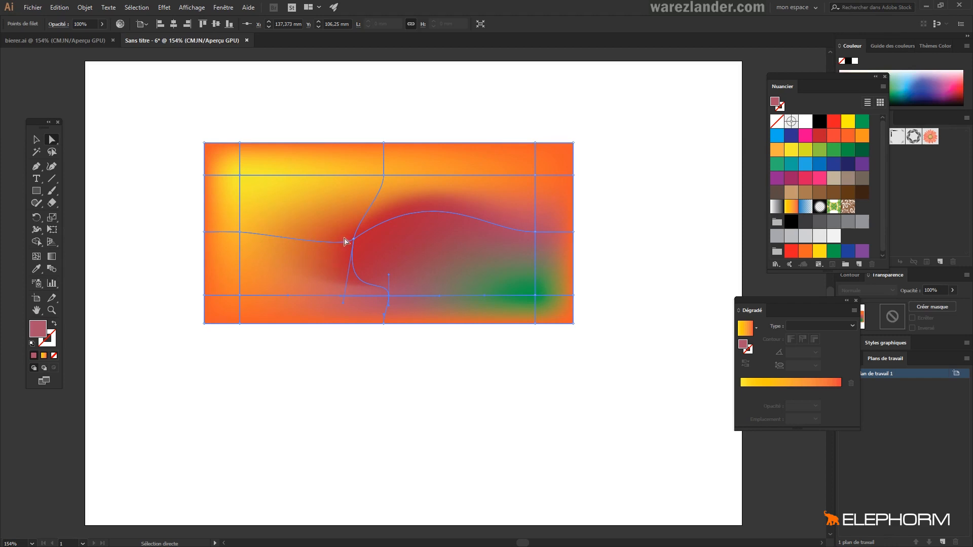
Pull the upper middle and upper-right mesh points down with the top edge, and move the red point to about X 125, Y 87 mm.
left_click_drag(353, 239, 355, 232)
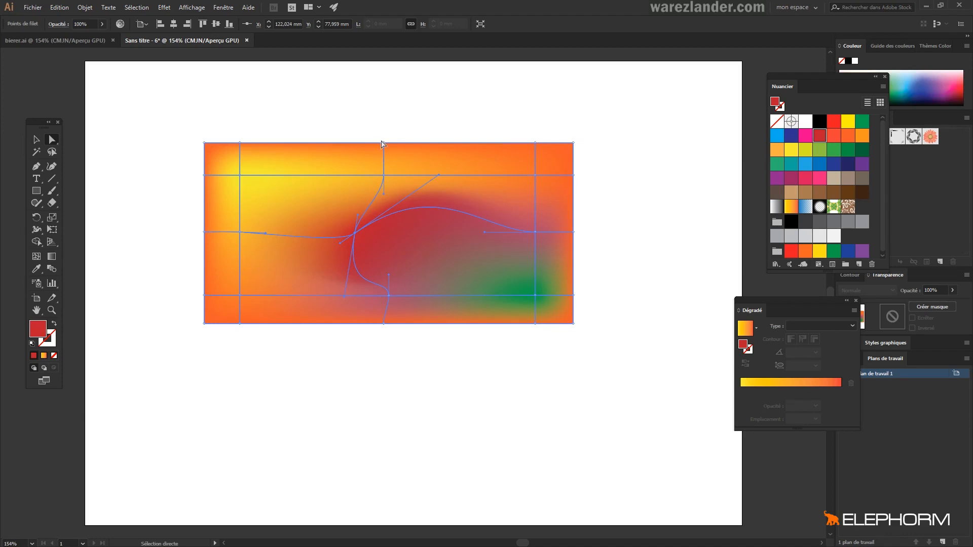
left_click_drag(383, 144, 320, 204)
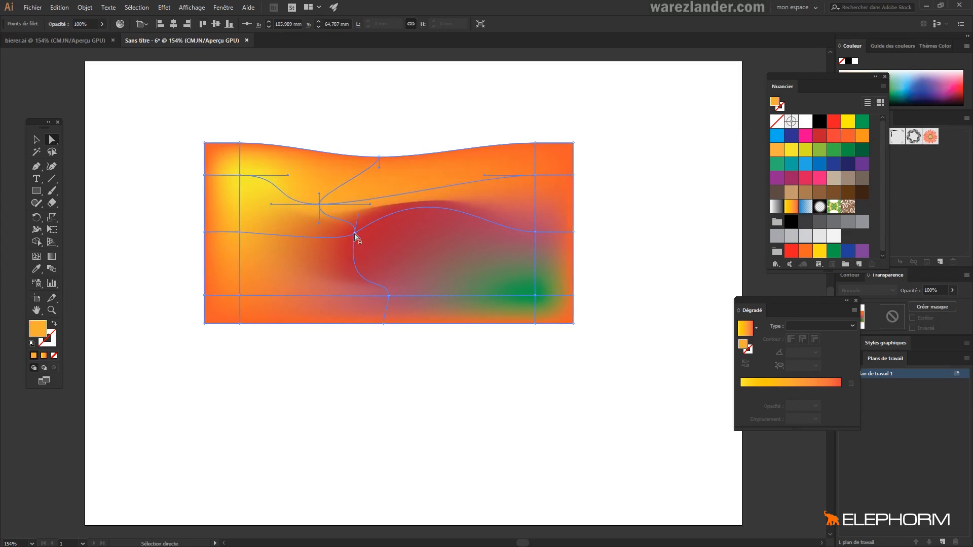
left_click_drag(355, 236, 362, 252)
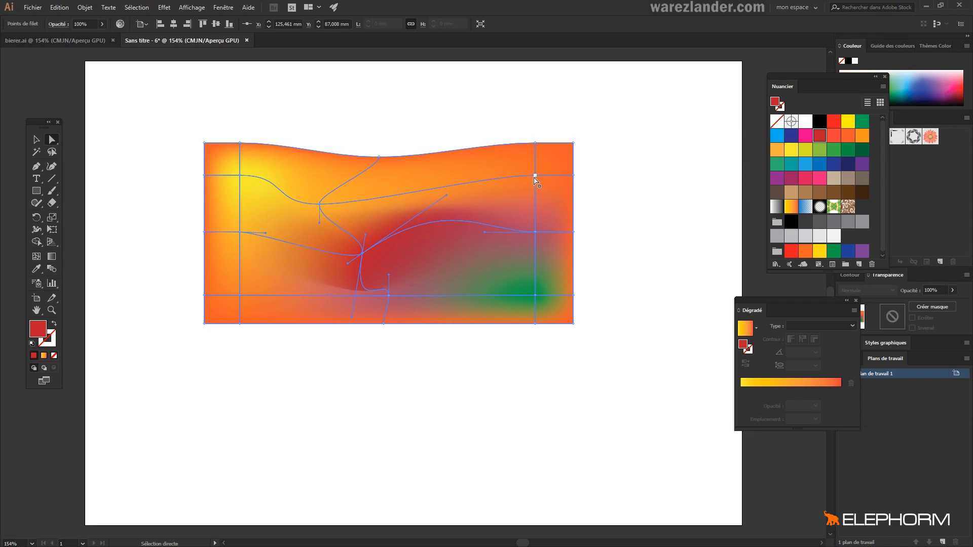
left_click_drag(535, 176, 446, 222)
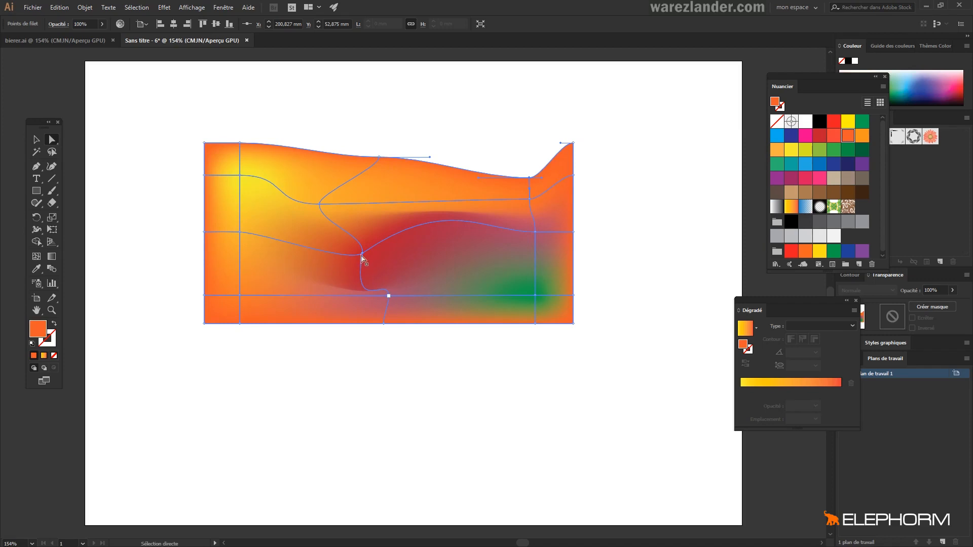
Move the red mesh point to about X 123, Y 81 mm, and raise the mesh point and bottom-edge point below it to bend the lower edge.
left_click_drag(359, 247, 357, 239)
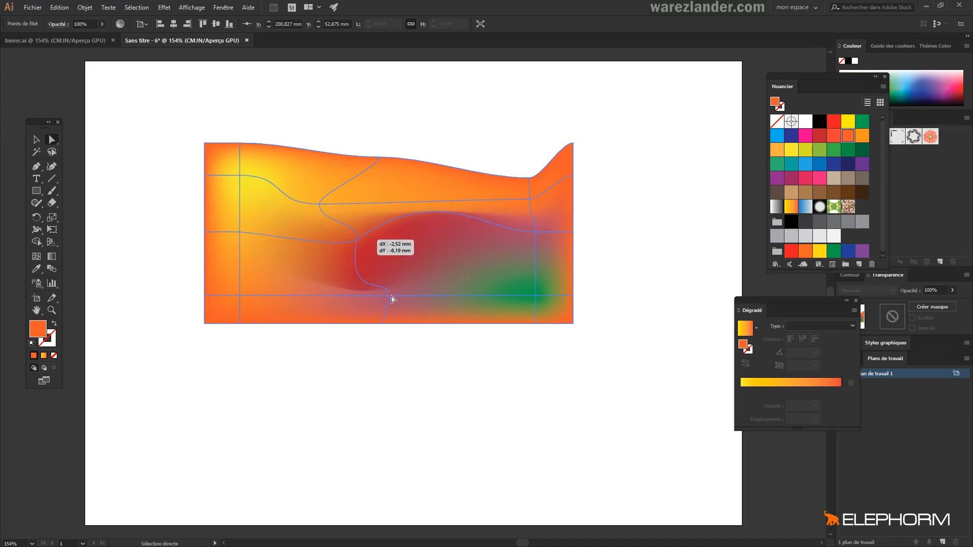
left_click_drag(388, 299, 388, 277)
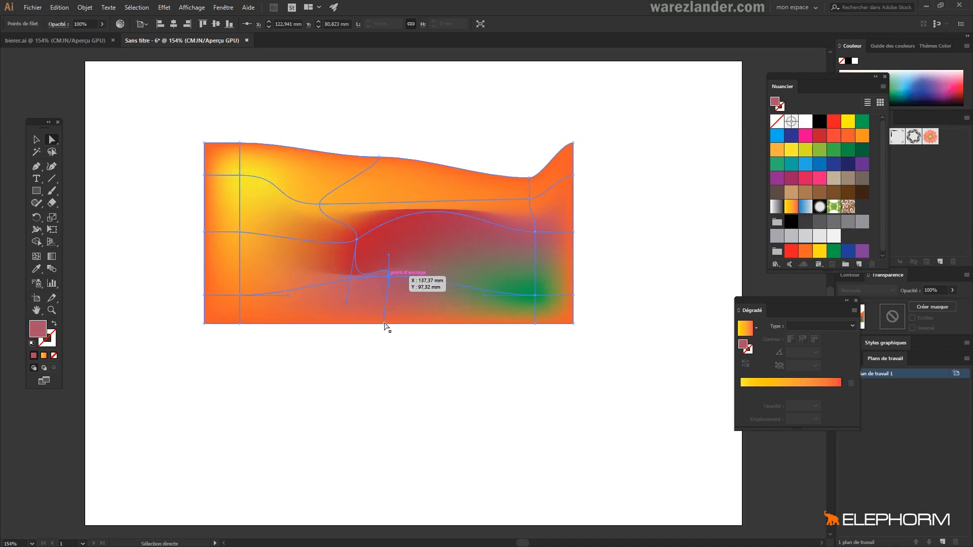
left_click_drag(383, 323, 385, 296)
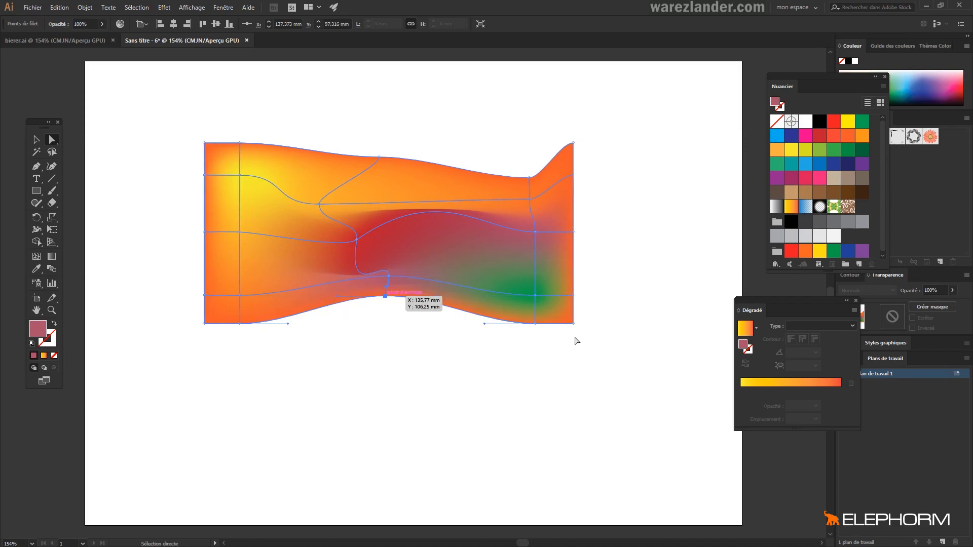
mouse_move(534, 296)
left_mouse_down()
mouse_move(533, 276)
mouse_move(528, 297)
left_mouse_up()
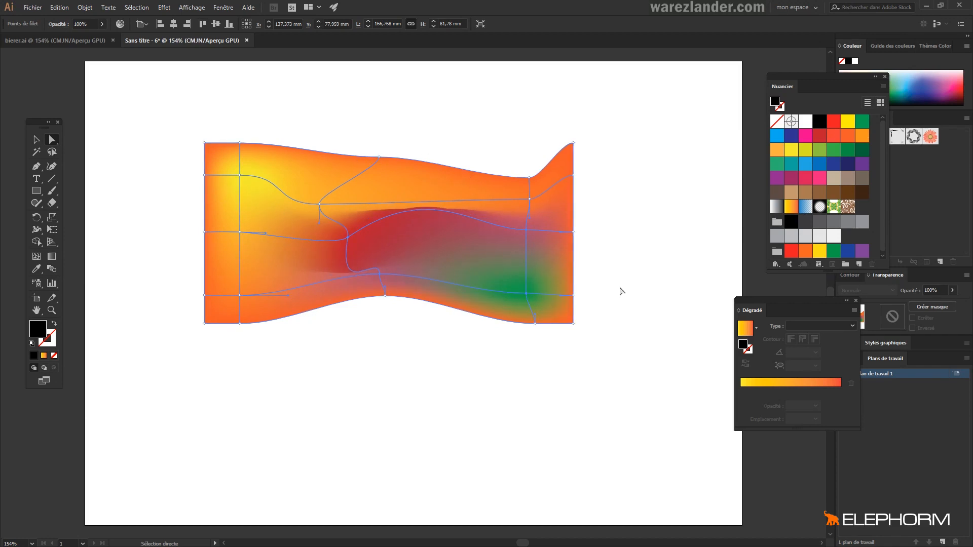
Delete the whole multicolour gradient mesh object from the artboard.
left_click(36, 139)
left_click_drag(164, 113, 619, 365)
key("Delete")
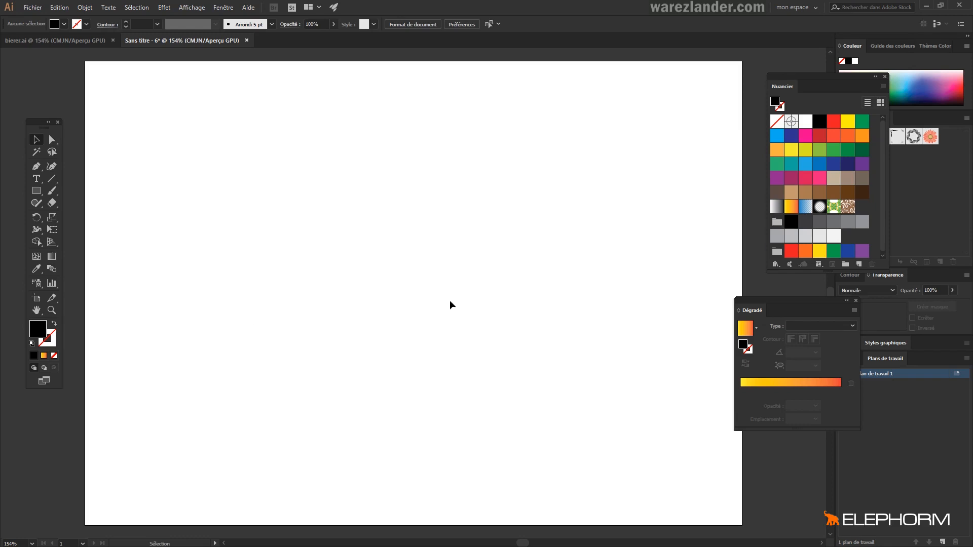
Using the orange fill, draw the straight left, top and right sides of a shape about 130 mm wide and 75 mm high with the Pen tool.
left_click(847, 136)
key("p")
left_click(229, 335)
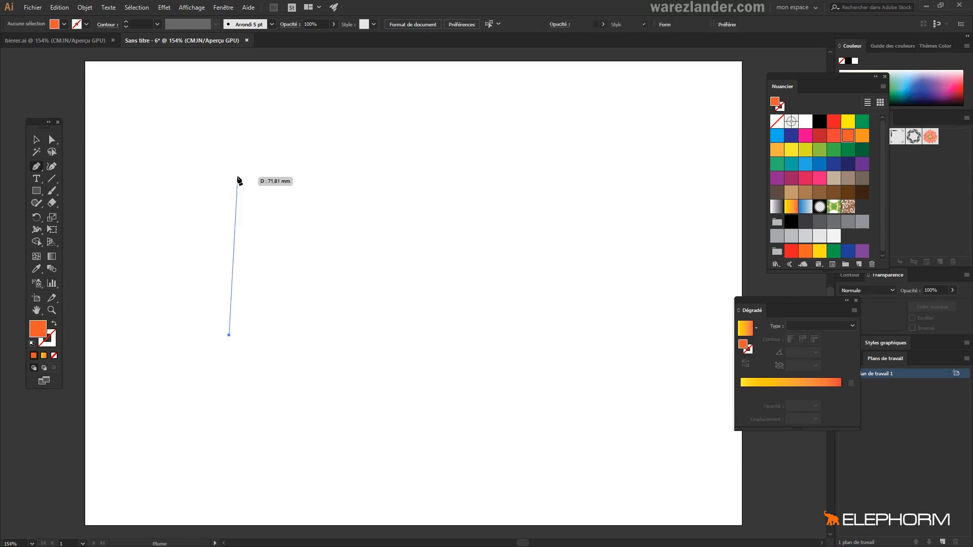
left_click(229, 168)
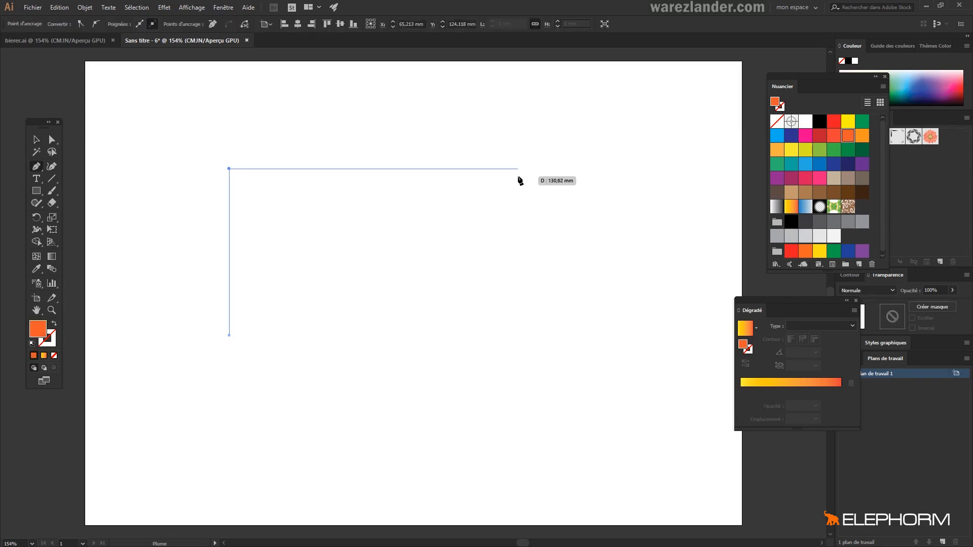
left_click(518, 168)
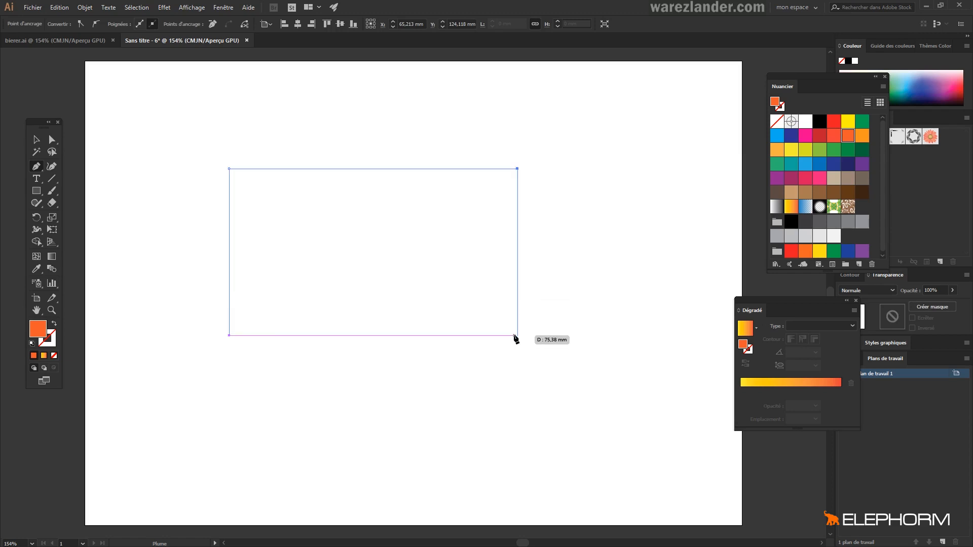
left_click(517, 335)
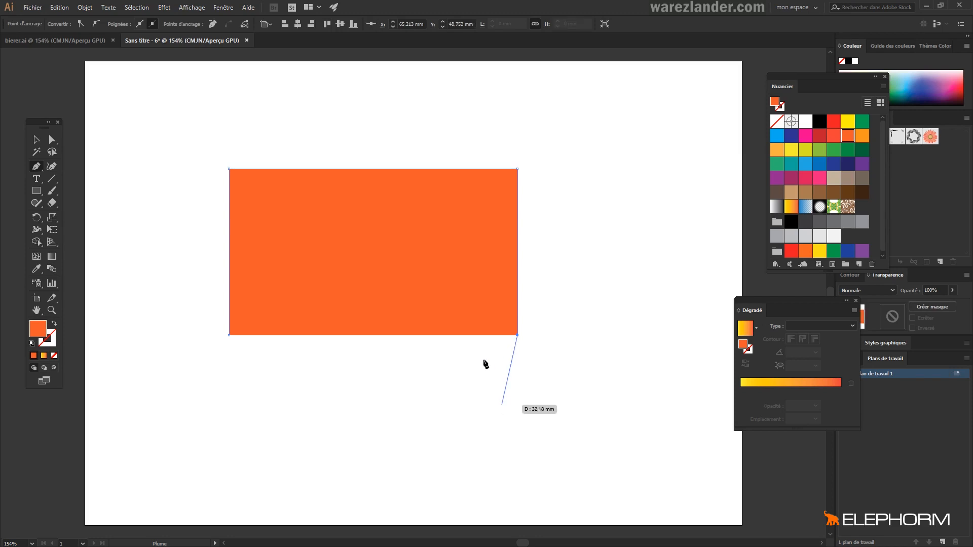
Draw a wavy curved lower edge for the orange shape, like a curtain hem, and close the path at its starting point.
left_click_drag(501, 397, 472, 417)
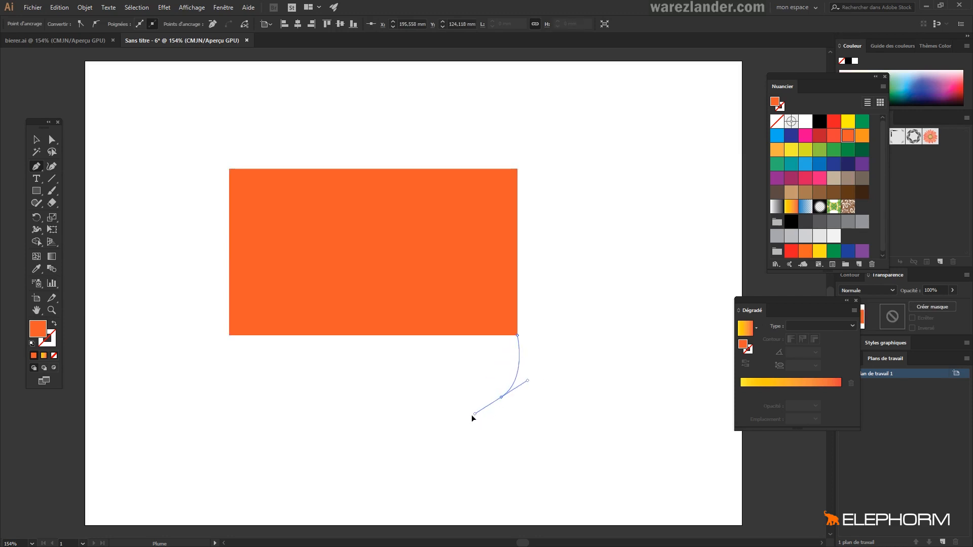
left_click_drag(422, 390, 406, 342)
mouse_move(343, 365)
left_mouse_down()
mouse_move(336, 400)
mouse_move(290, 399)
mouse_move(267, 349)
left_mouse_up()
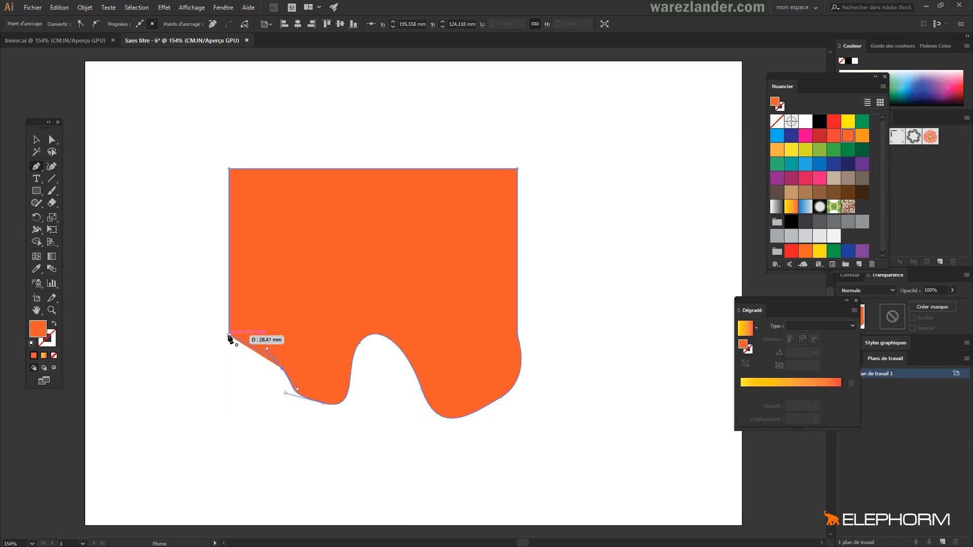
left_click(229, 335)
Add mesh points down the centre and across the top of the orange shape, building six inner rows and six inner columns.
left_click(36, 256)
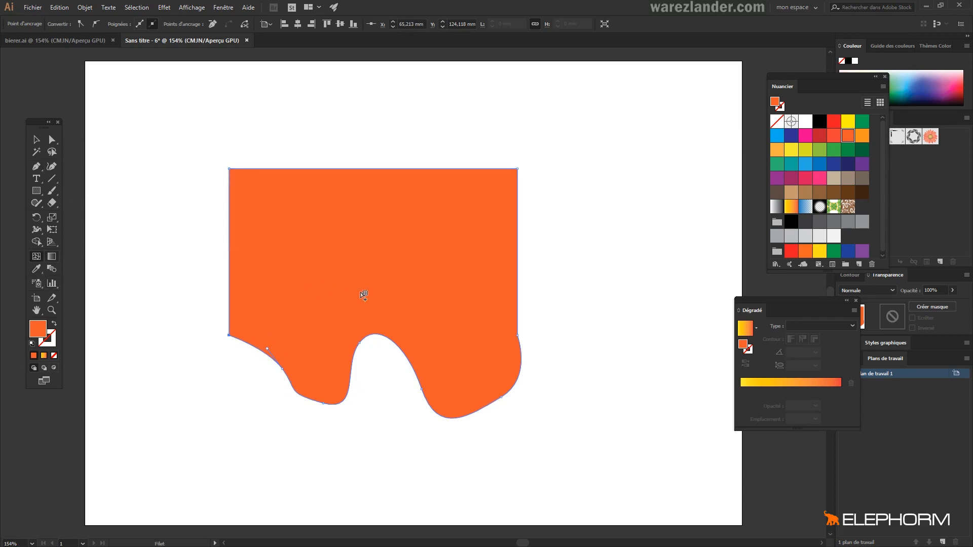
left_click(371, 280)
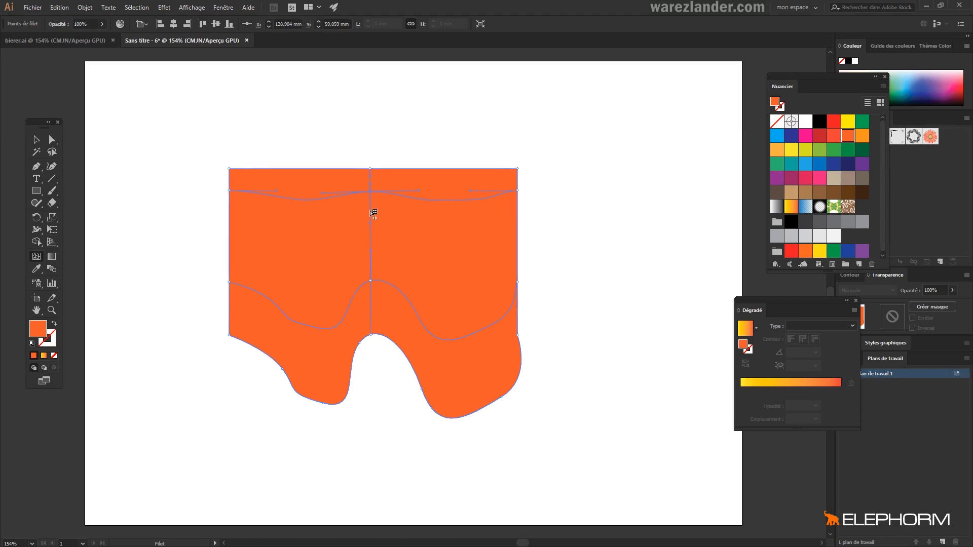
left_click(370, 210)
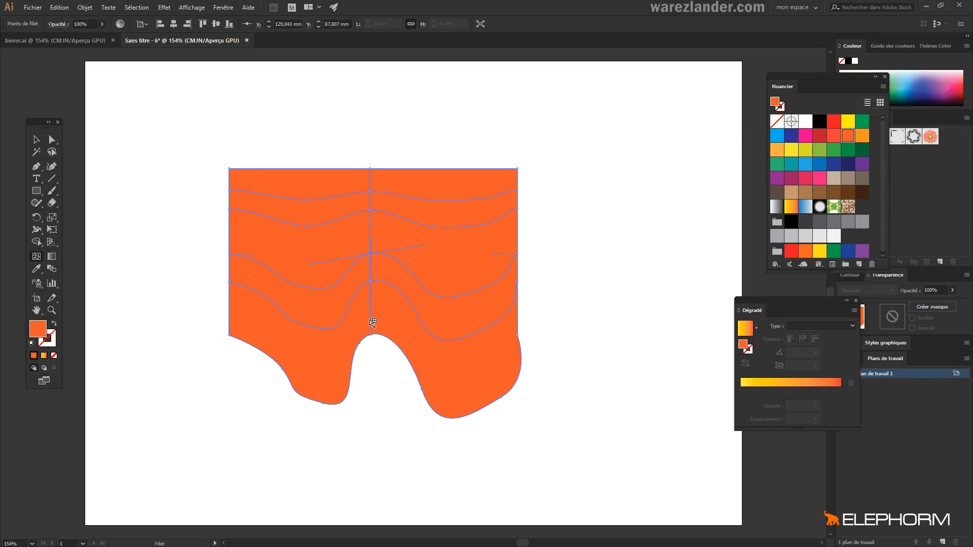
left_click(370, 320)
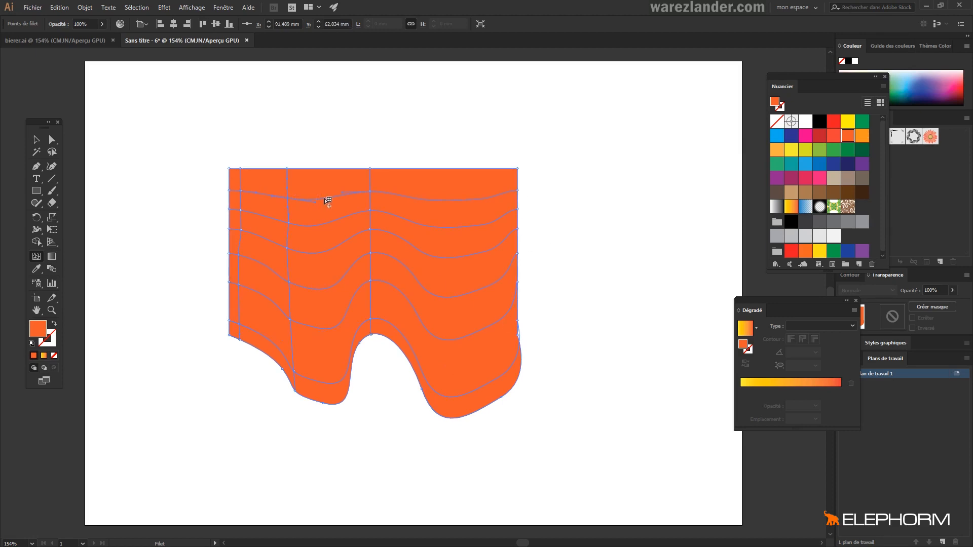
left_click(325, 199)
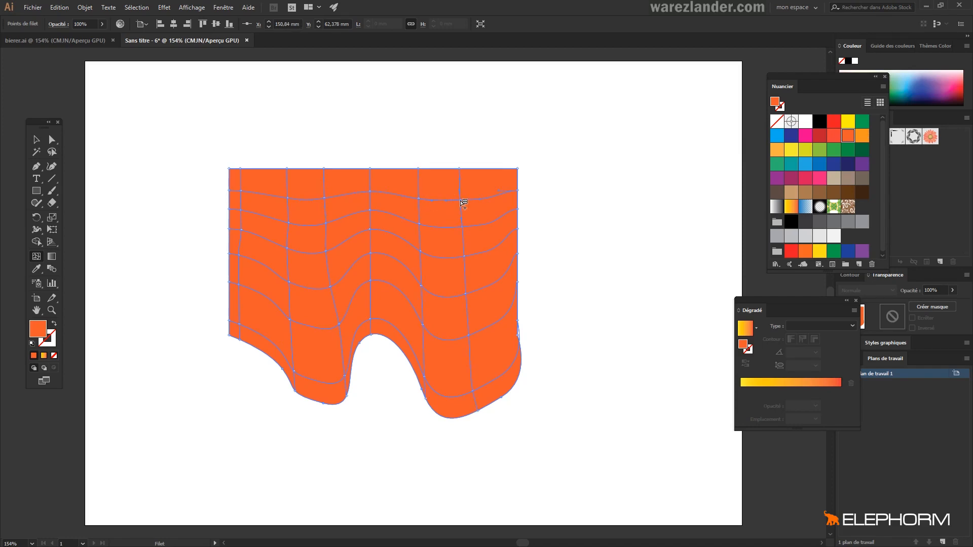
left_click(462, 200)
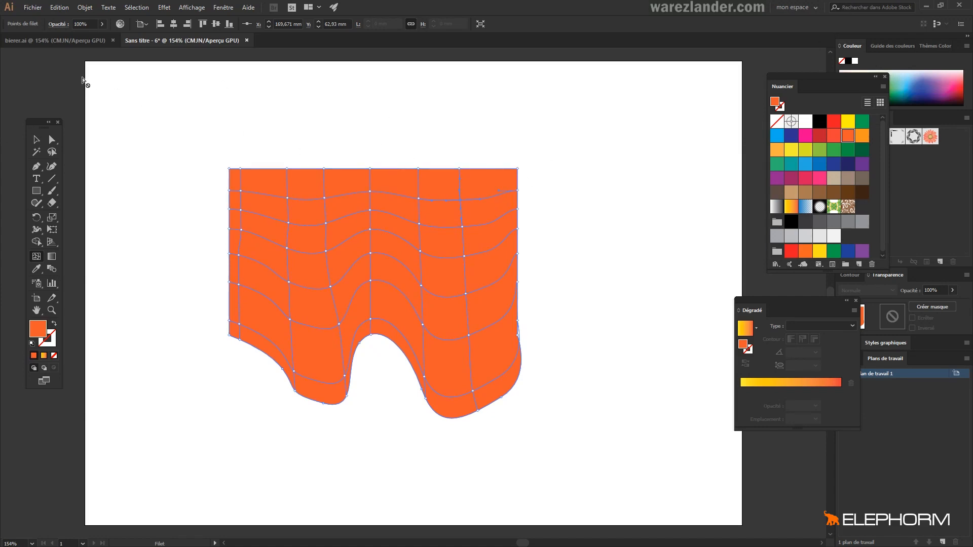
Make the top edge wavy by lowering its second-column point to about X 91, Y 54 mm, and pull the centre column's upper points down.
key("a")
left_click(287, 169)
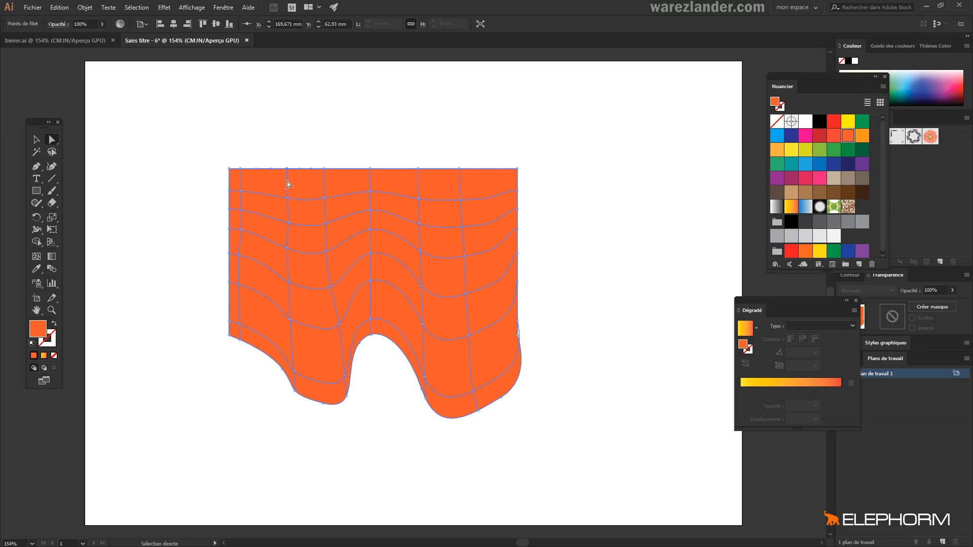
left_click_drag(287, 170, 286, 180)
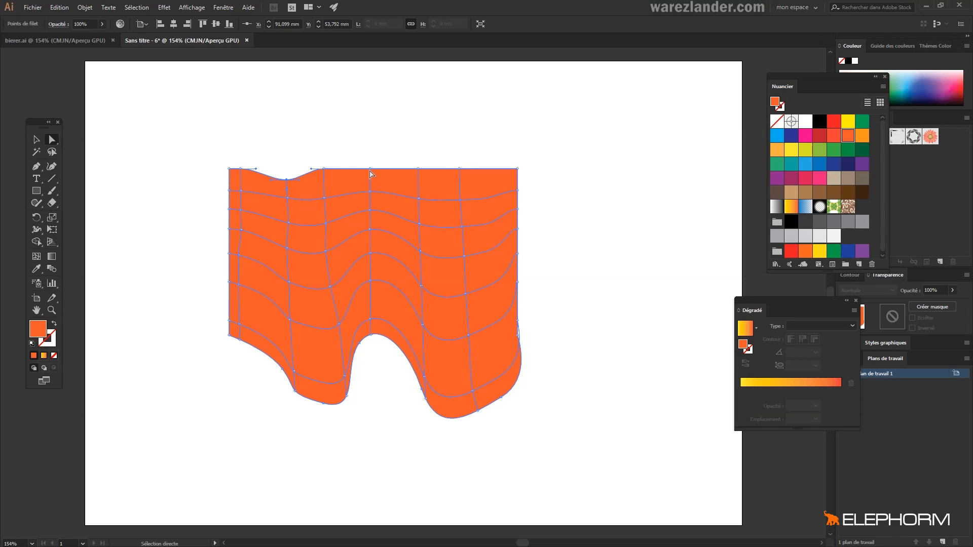
left_click_drag(354, 149, 378, 216)
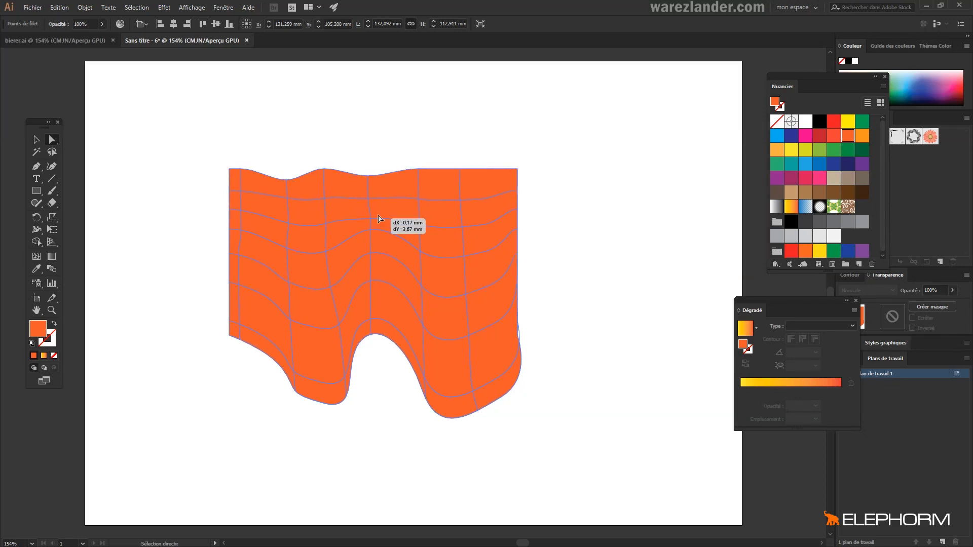
left_click_drag(496, 176, 495, 177)
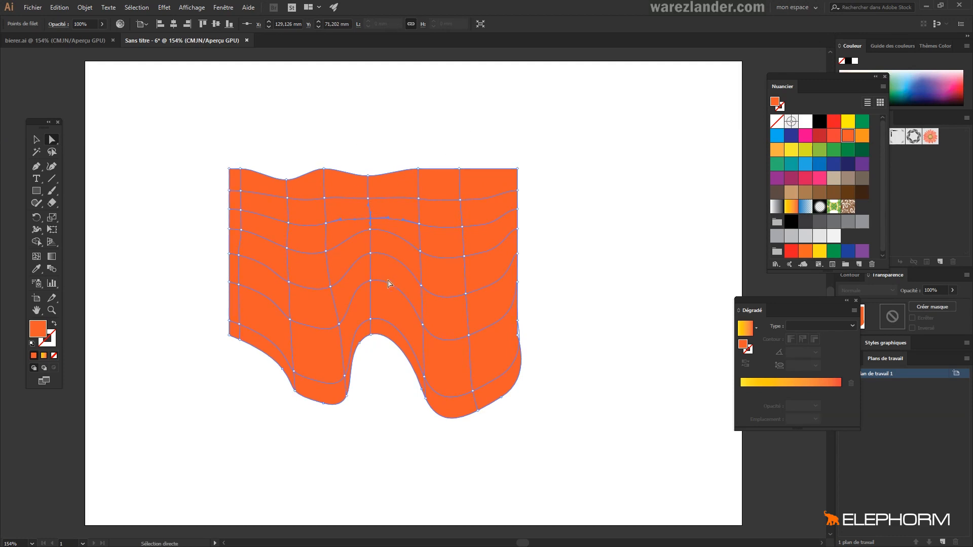
Select the centre column of mesh points and darken their orange swatch to 63% brightness in TSL mode with preview enabled.
left_click_drag(389, 355, 383, 359)
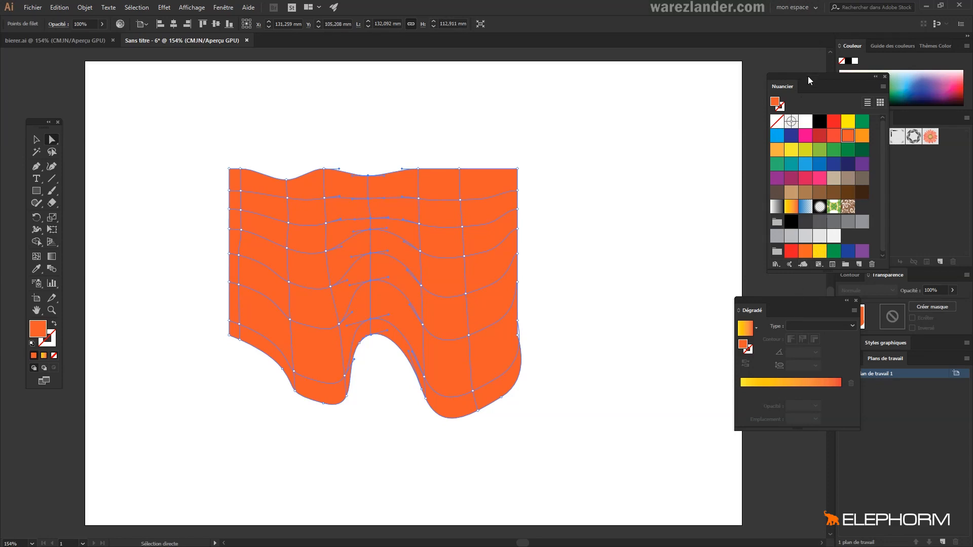
left_click_drag(808, 77, 712, 73)
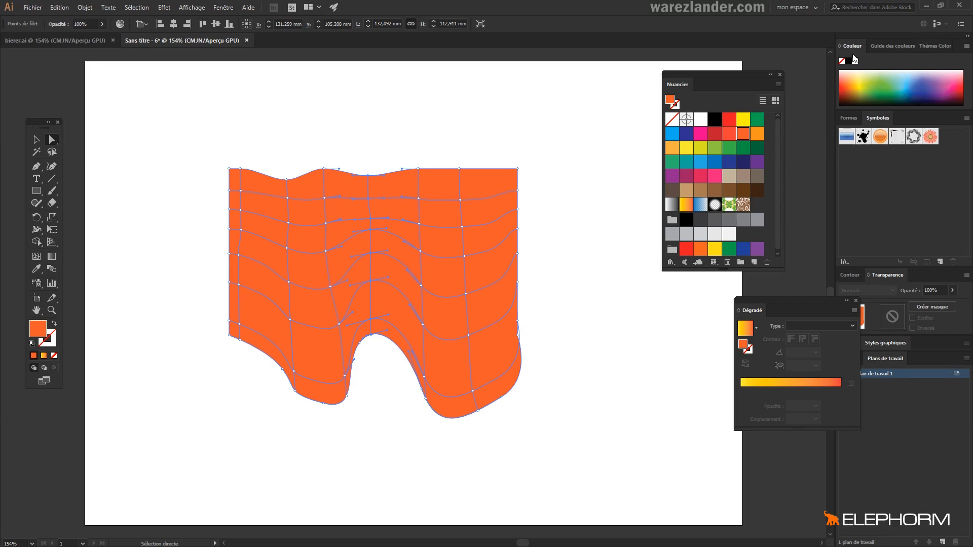
double_click(744, 138)
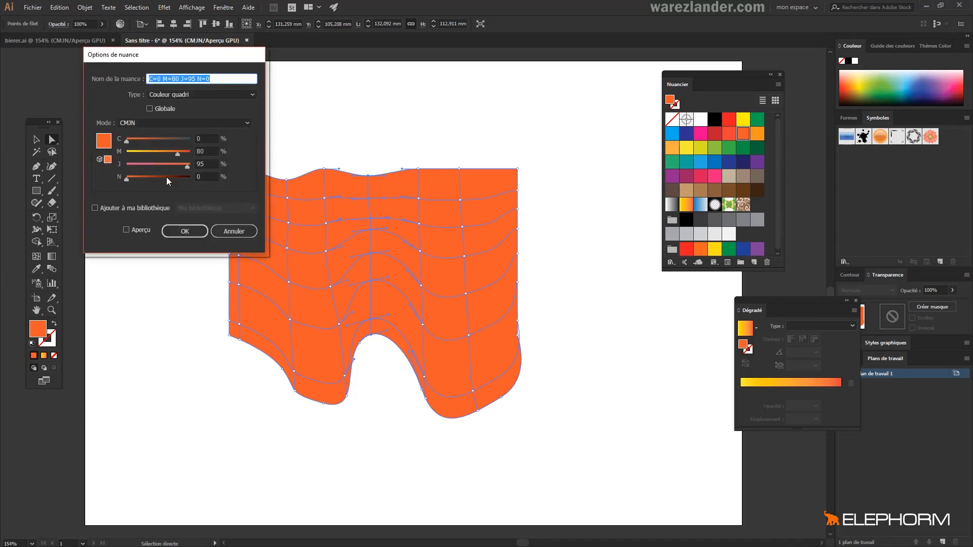
left_click(152, 123)
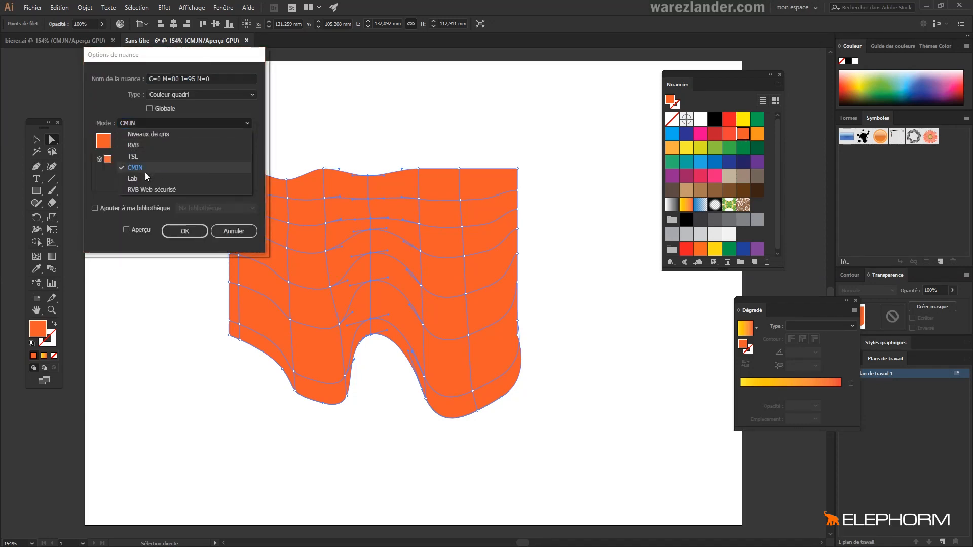
left_click(136, 156)
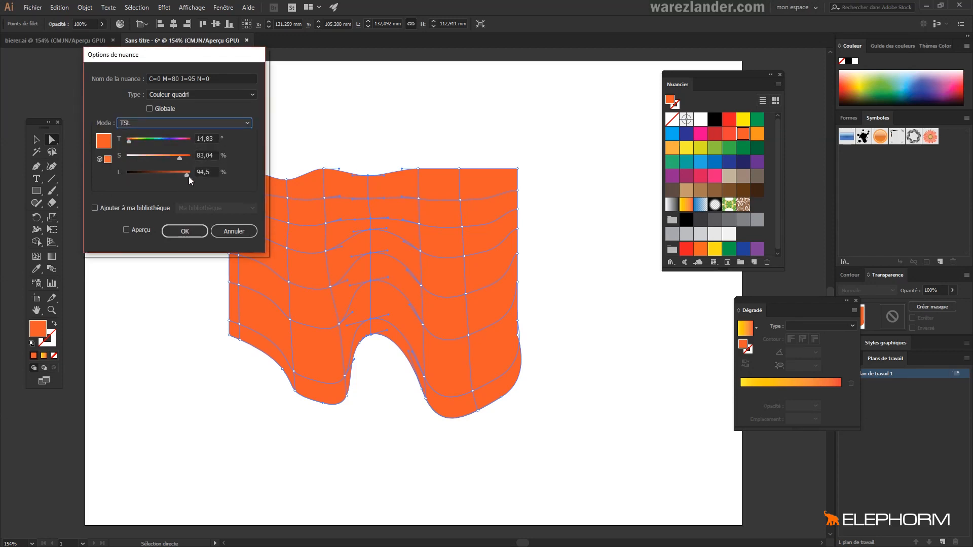
left_click_drag(179, 177, 164, 178)
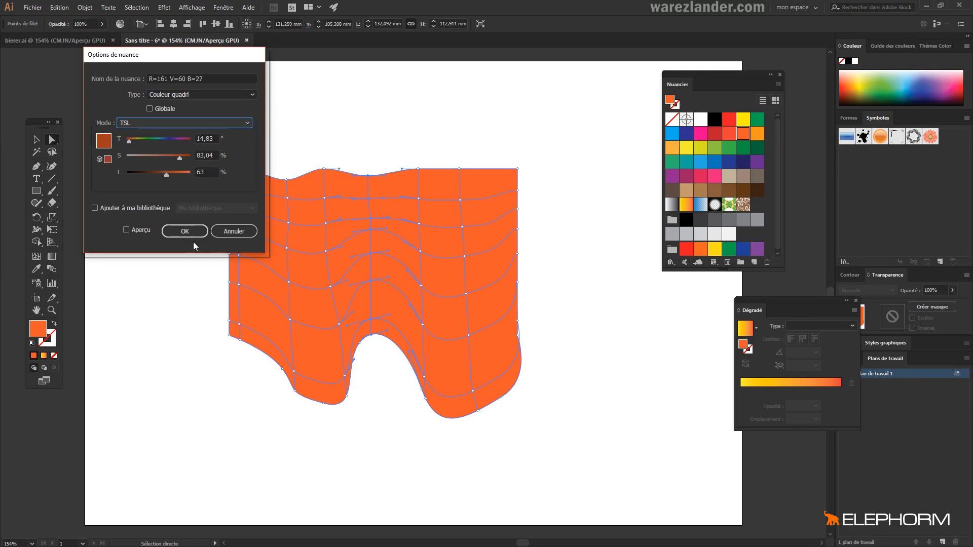
left_click(126, 229)
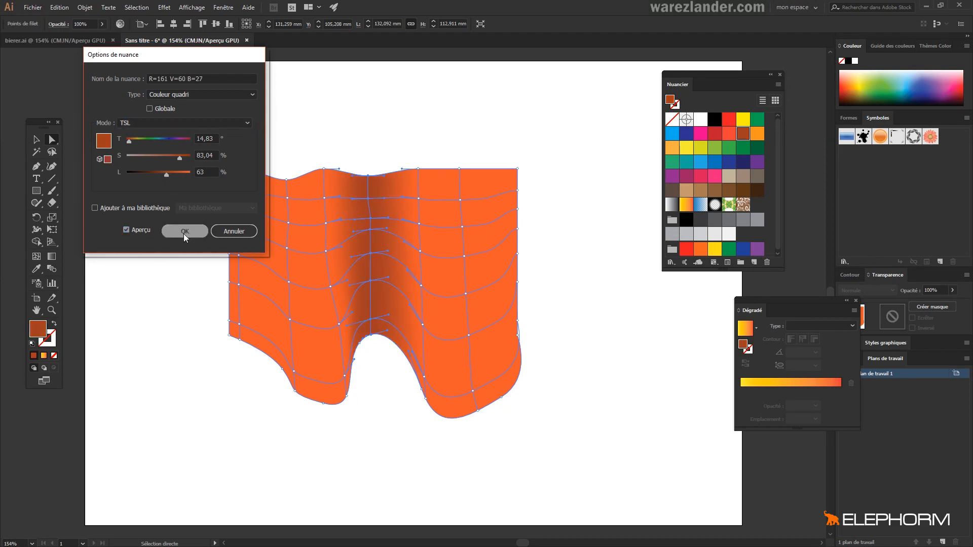
left_click(183, 233)
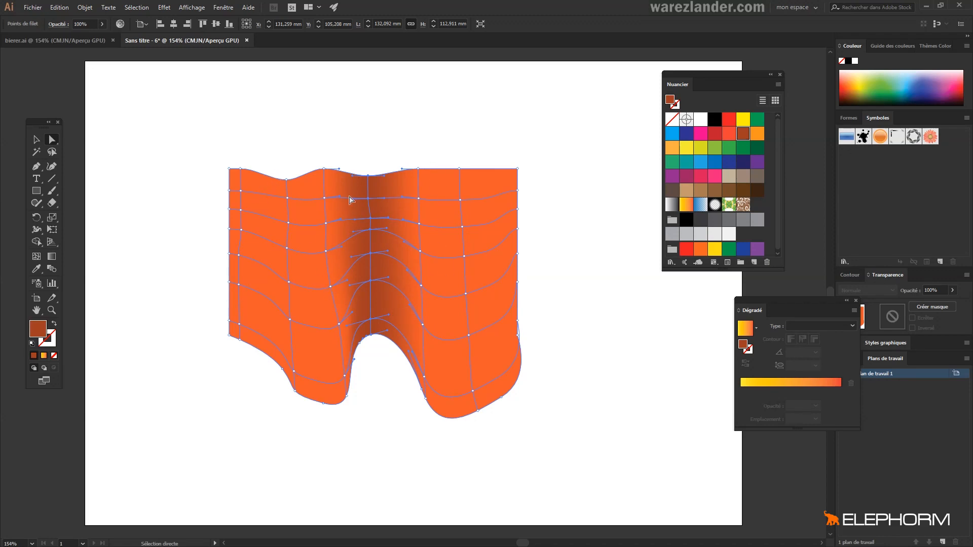
Deselect the mesh points and delete the whole orange curtain-shaped mesh object.
left_click(302, 152)
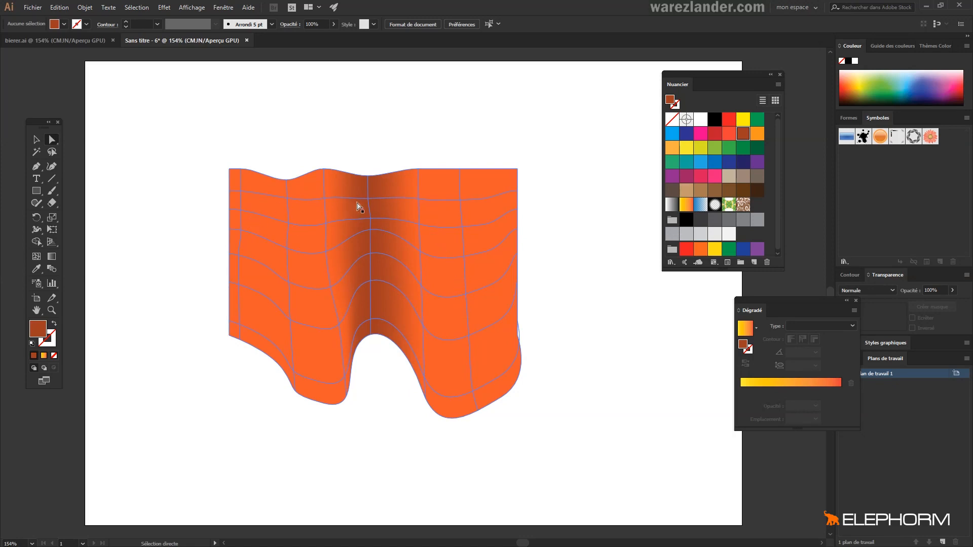
key("v")
left_click_drag(492, 399, 556, 437)
key("Delete")
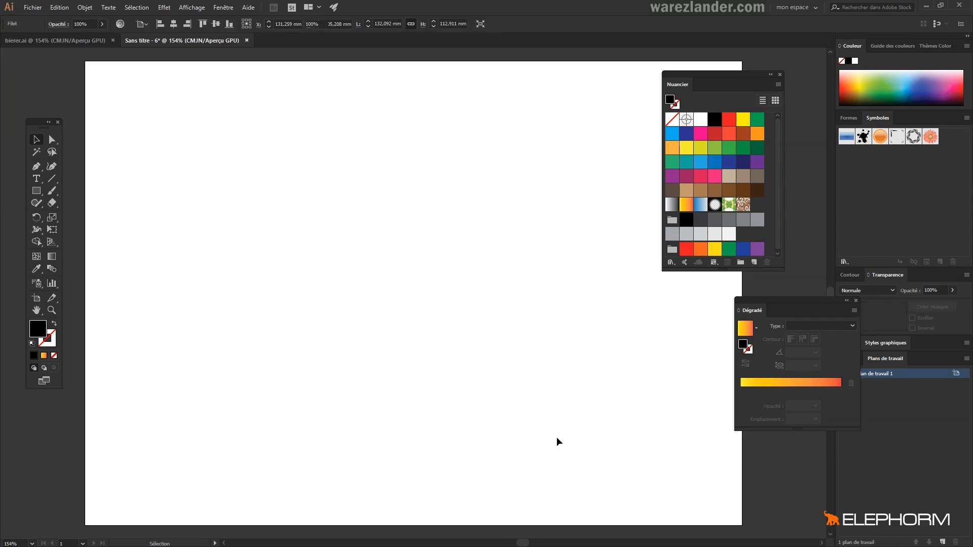
Draw a closed, wavy freeform shape with four curved lobes using the Pen tool, filled yellow without a stroke.
left_click(38, 171)
left_click(241, 359)
left_click(224, 252)
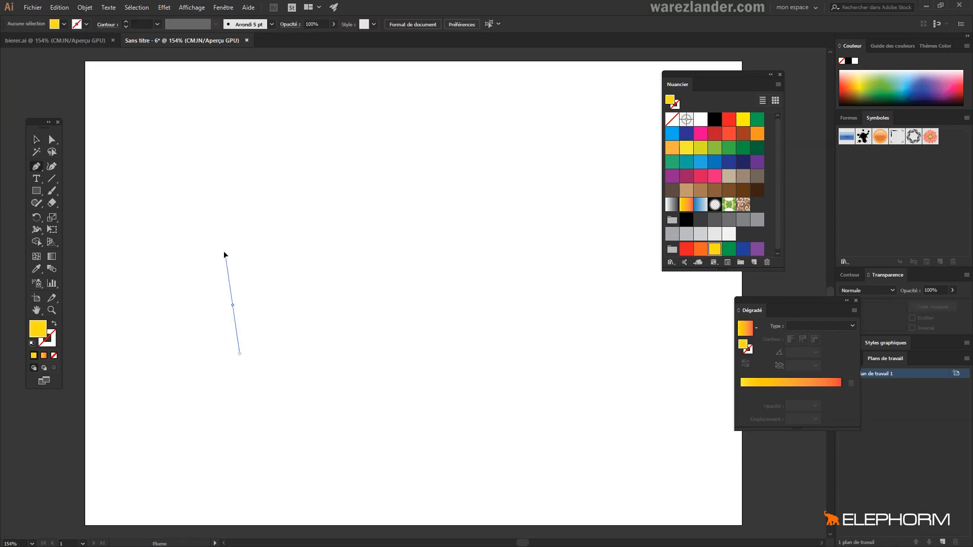
left_click_drag(289, 204, 337, 298)
left_click_drag(369, 230, 387, 167)
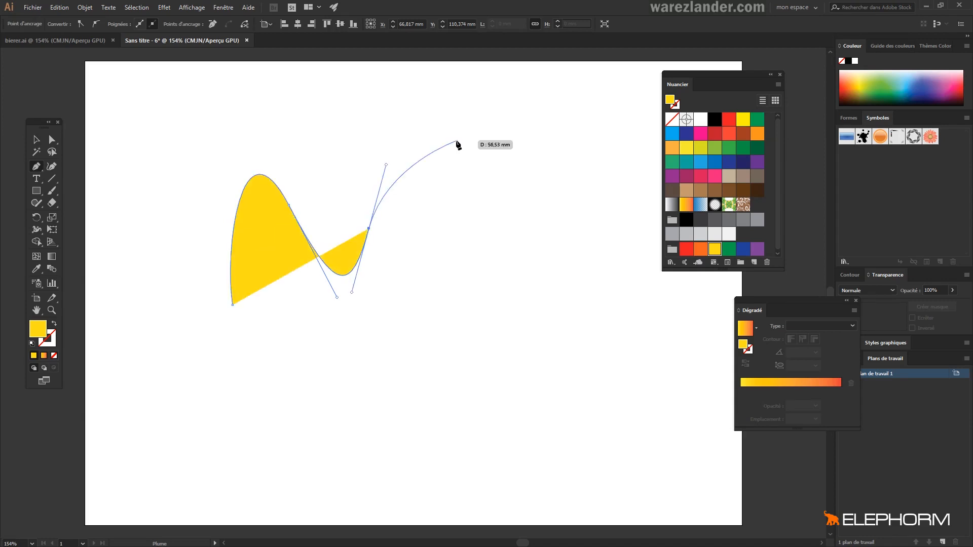
left_click_drag(456, 141, 487, 229)
left_click_drag(466, 287, 541, 312)
left_click_drag(525, 387, 481, 382)
left_click_drag(444, 344, 321, 459)
left_click_drag(314, 408, 353, 332)
left_click_drag(286, 366, 236, 423)
left_click_drag(195, 386, 237, 354)
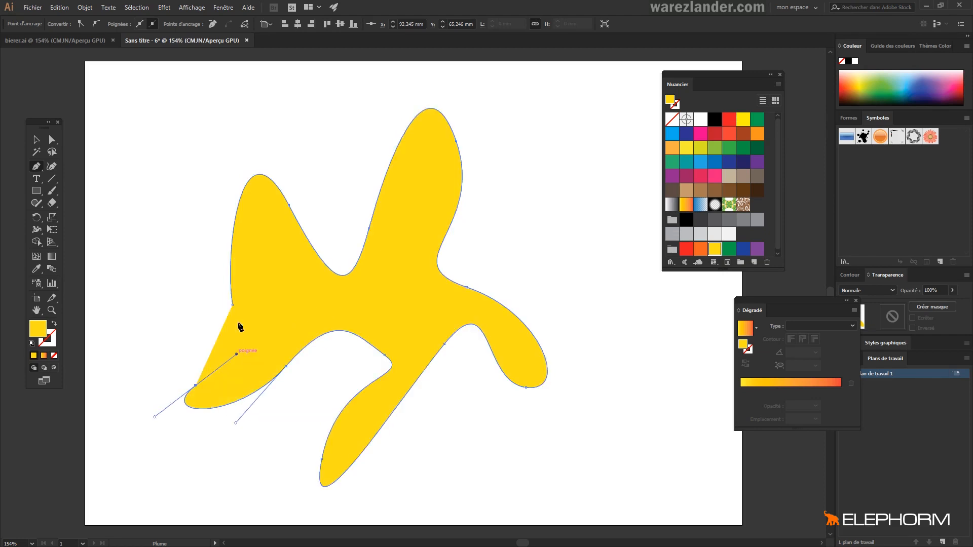
left_click_drag(233, 305, 145, 270)
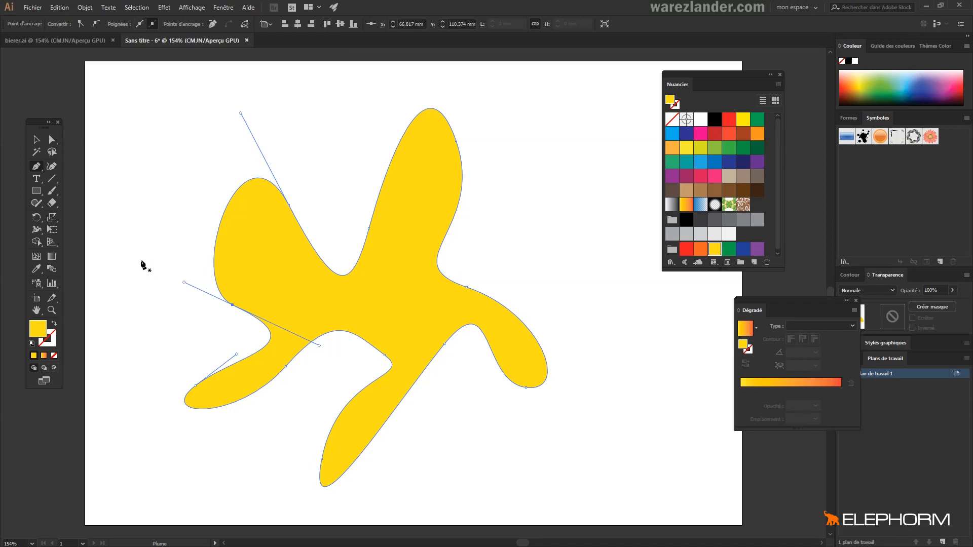
Add a mesh point near the centre of the yellow shape and colour it pinkish red.
left_click(36, 257)
left_click(386, 307)
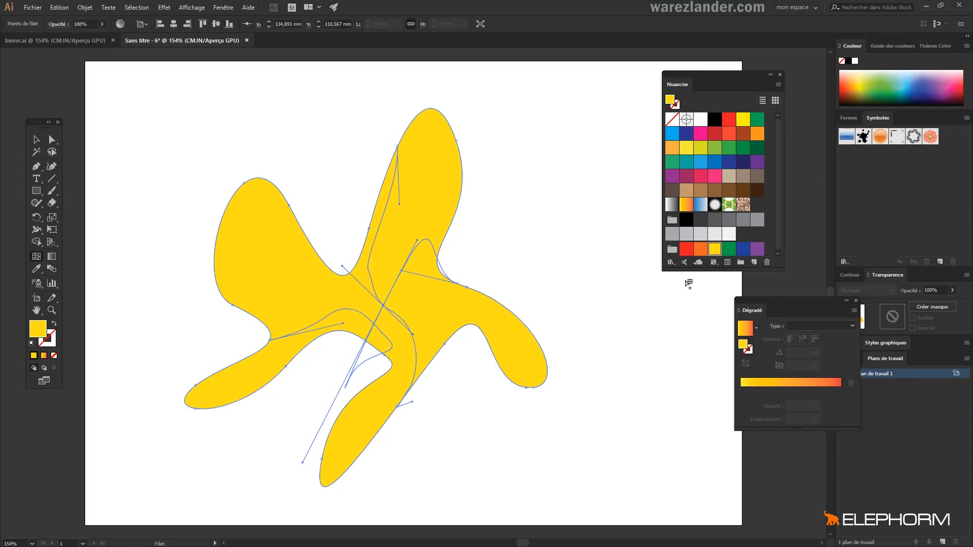
left_click(700, 176)
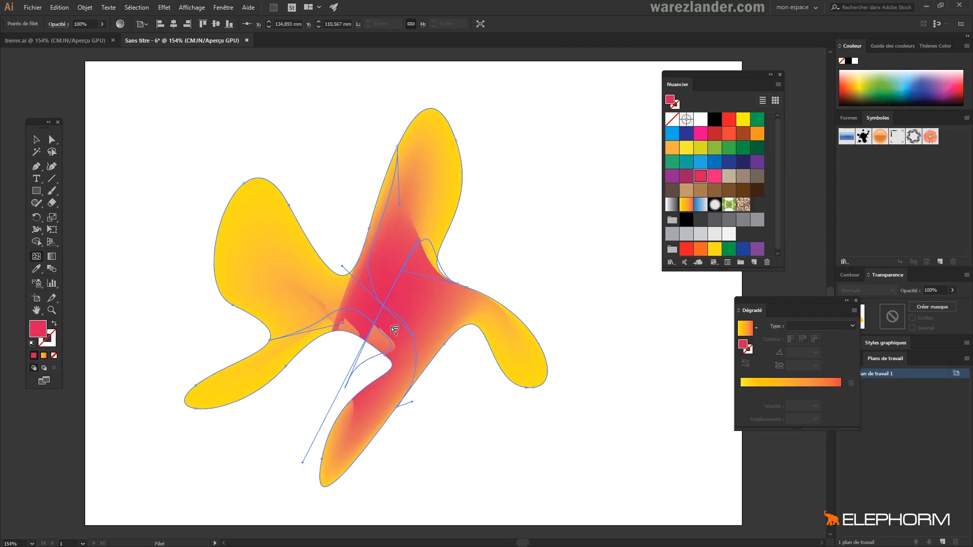
Move the shape's central mesh point slightly towards the upper right, to about X 137, Y 109 mm.
key("a")
left_click(328, 152)
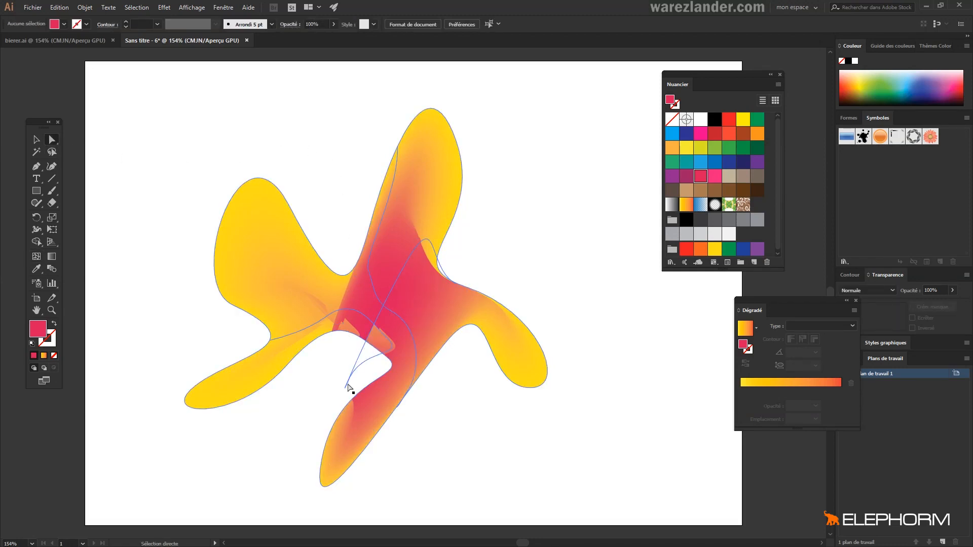
mouse_move(384, 306)
left_mouse_down()
mouse_move(388, 297)
mouse_move(375, 301)
mouse_move(344, 264)
mouse_move(395, 298)
mouse_move(391, 305)
left_mouse_up()
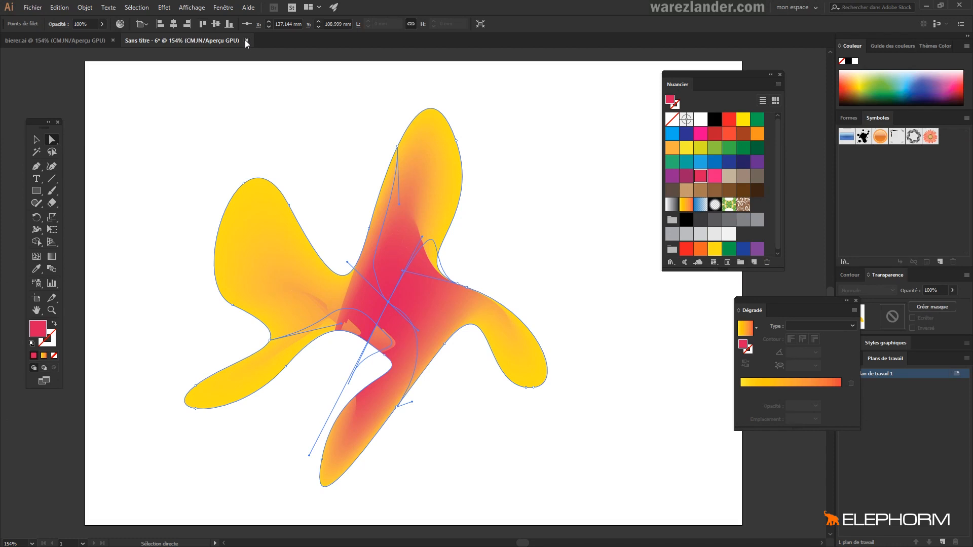
Close the untitled document without saving and return to bierer.ai.
left_click(247, 41)
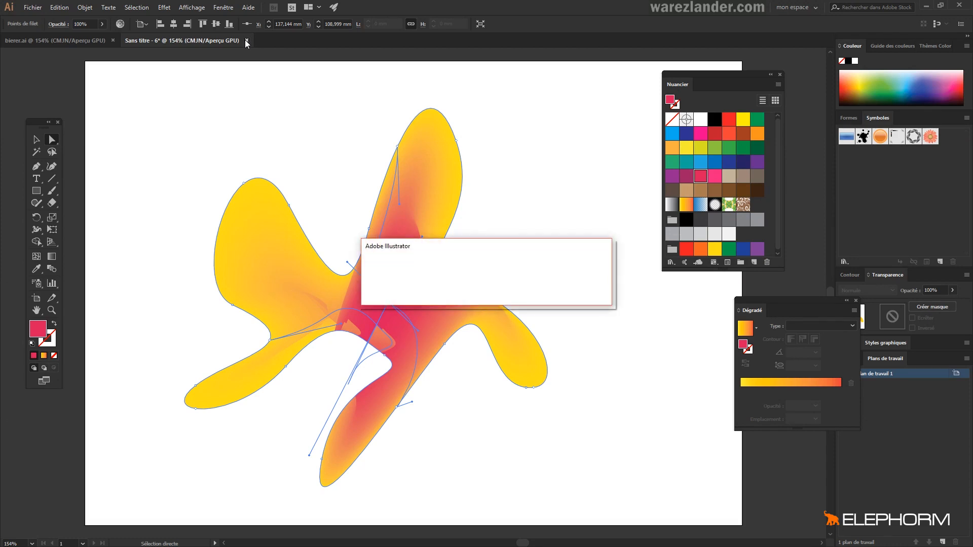
left_click(542, 293)
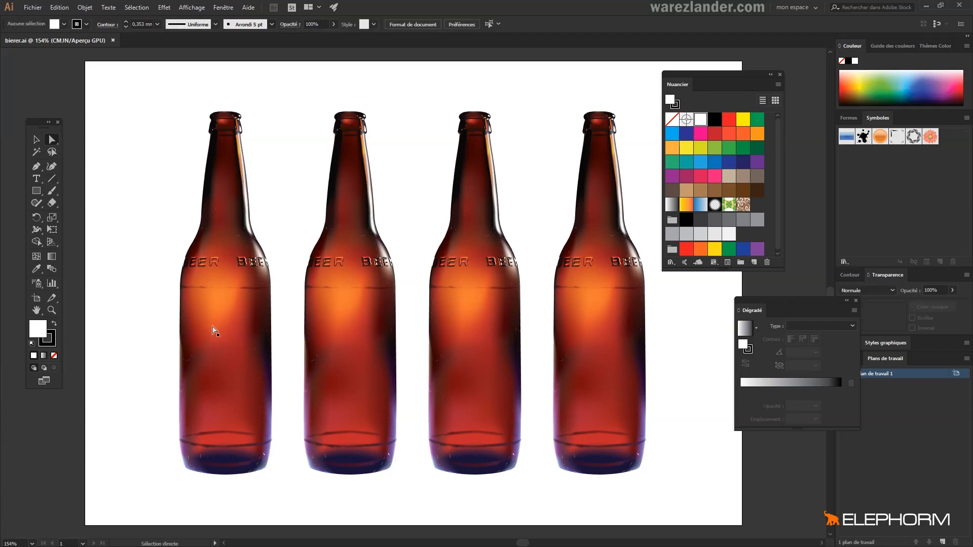
Select the first bottle's mesh and examine its lines and the BEER lettering at close range, then the whole bottle.
key("v")
left_click(204, 298)
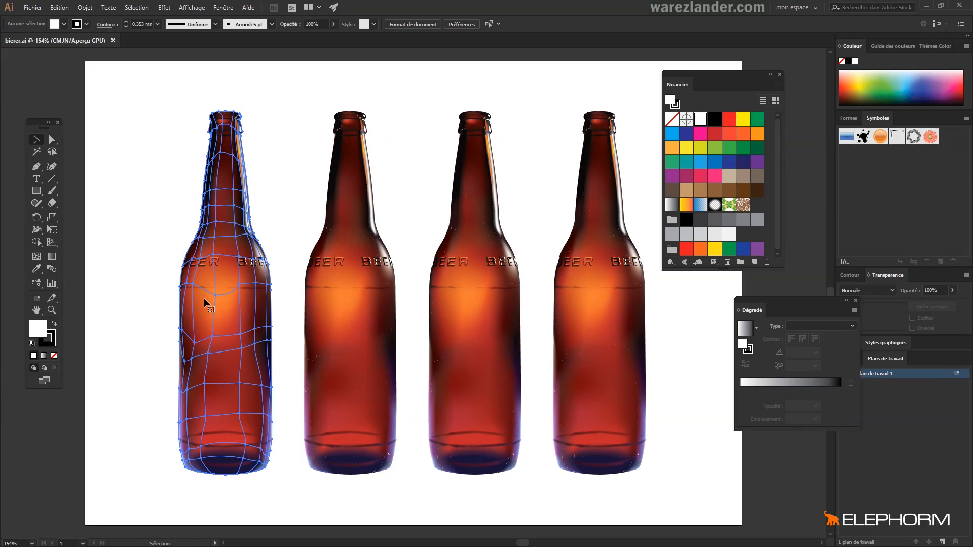
left_click(212, 145)
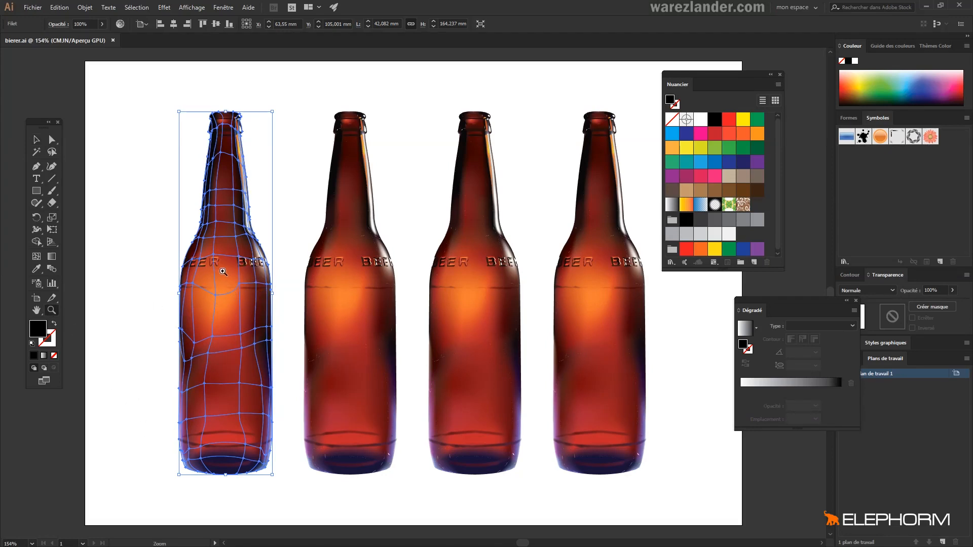
key("z")
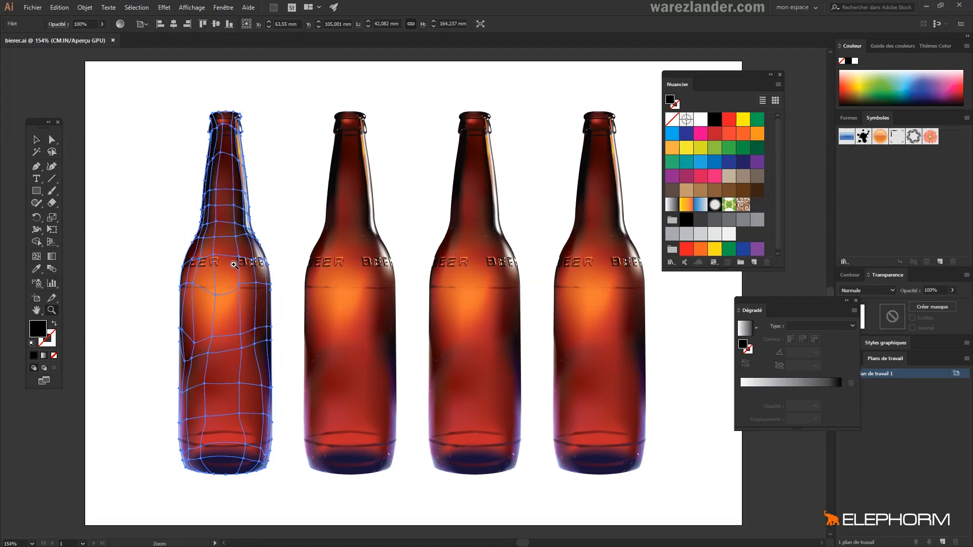
left_click(233, 264)
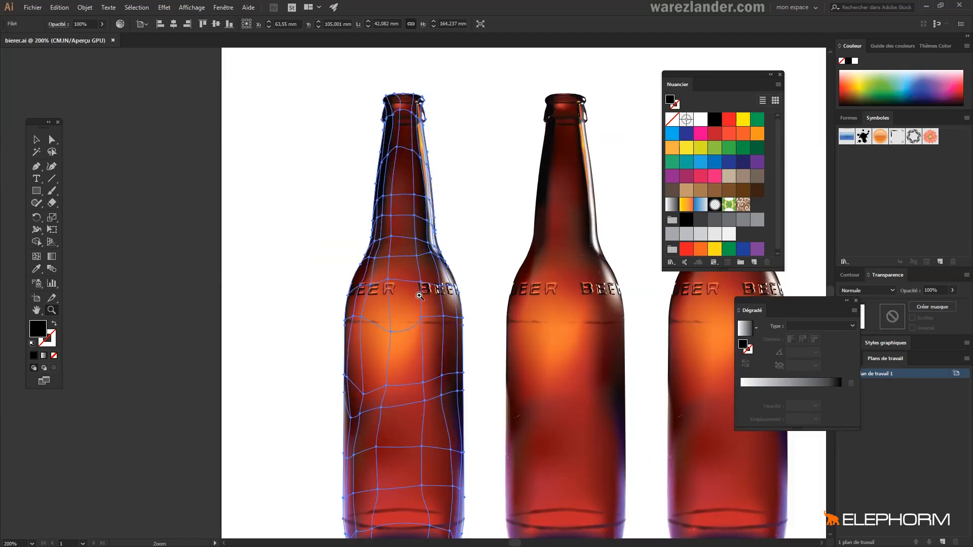
left_click(419, 296)
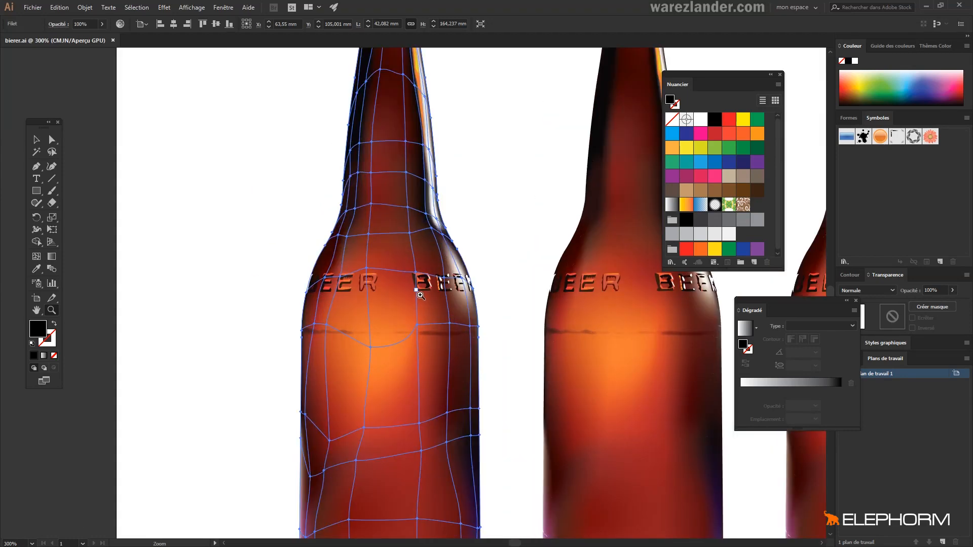
left_click(420, 296)
left_click(420, 296)
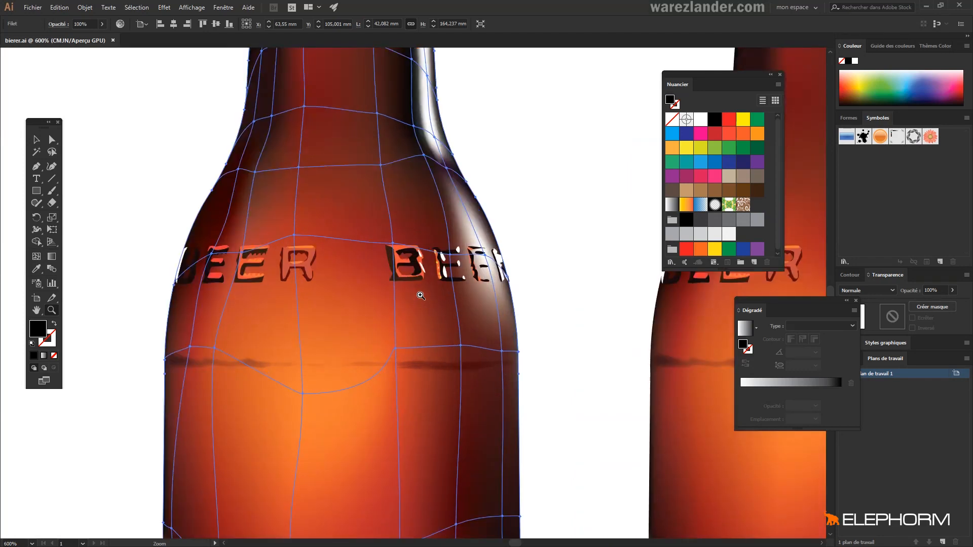
left_click(420, 295)
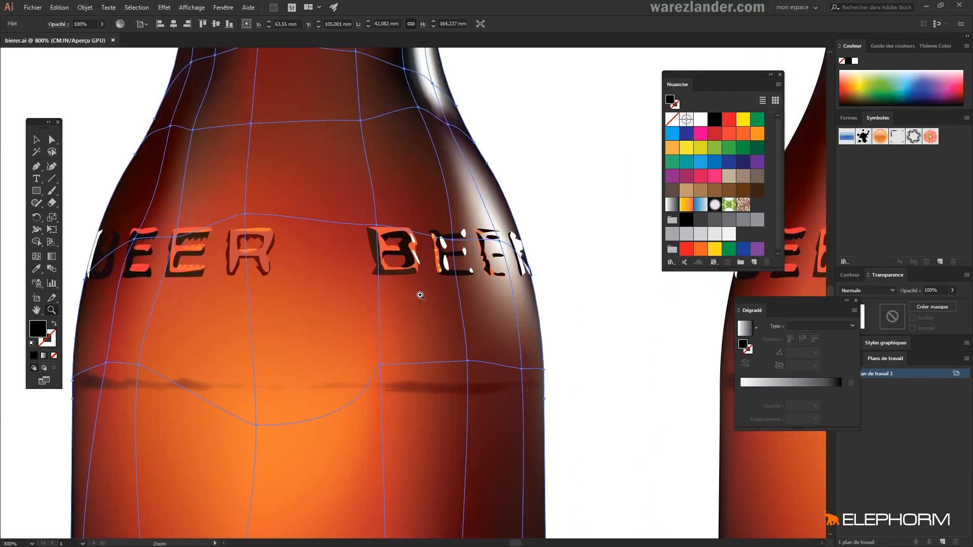
left_click(420, 295)
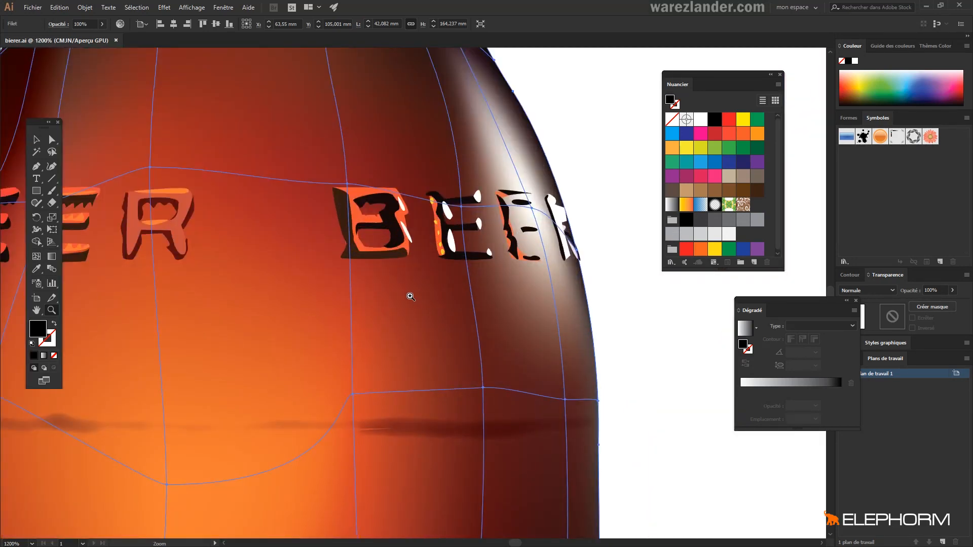
left_click(410, 297, "alt")
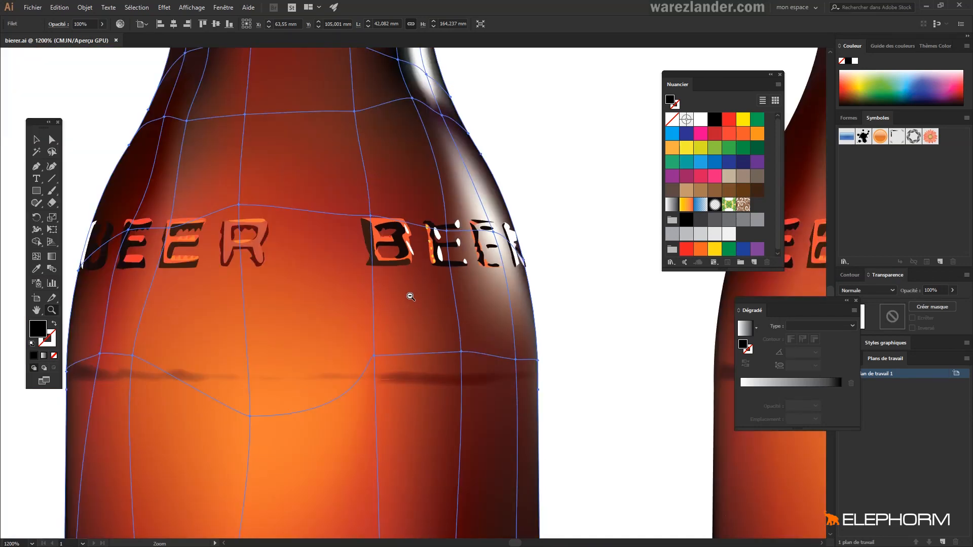
left_click(411, 297, "alt")
left_click(411, 296, "alt")
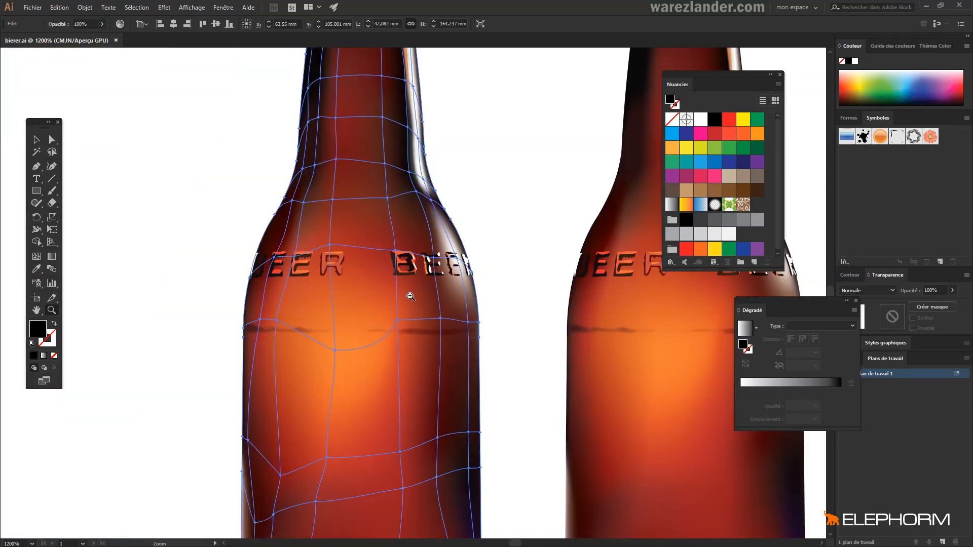
left_click(411, 297, "alt")
left_click(411, 297, "alt")
left_click(411, 297, "alt")
left_click_drag(495, 304, 465, 273)
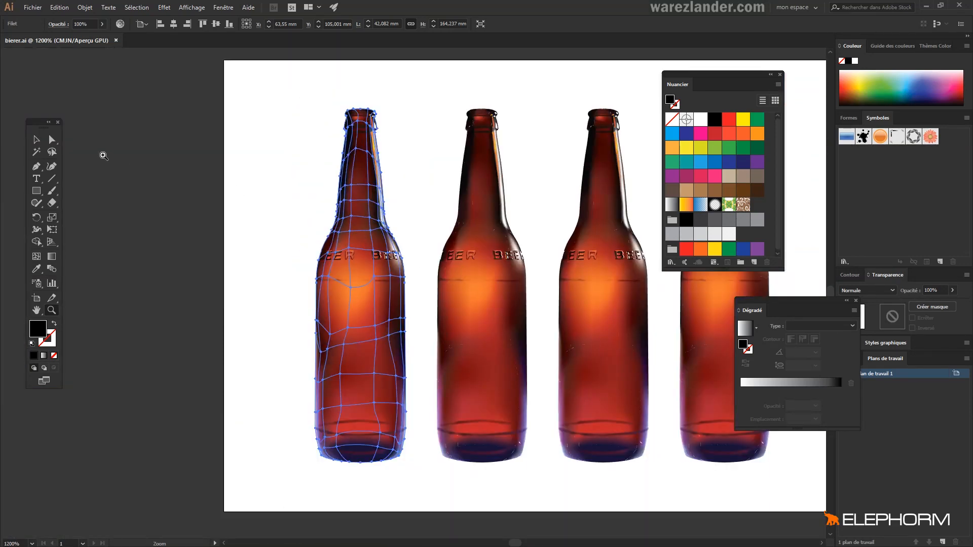
Recolour the mesh point in the first bottle's orange highlight to paler orange e89d74, with 50% saturation and 91% brightness.
key("ctrl+plus")
left_click(53, 139)
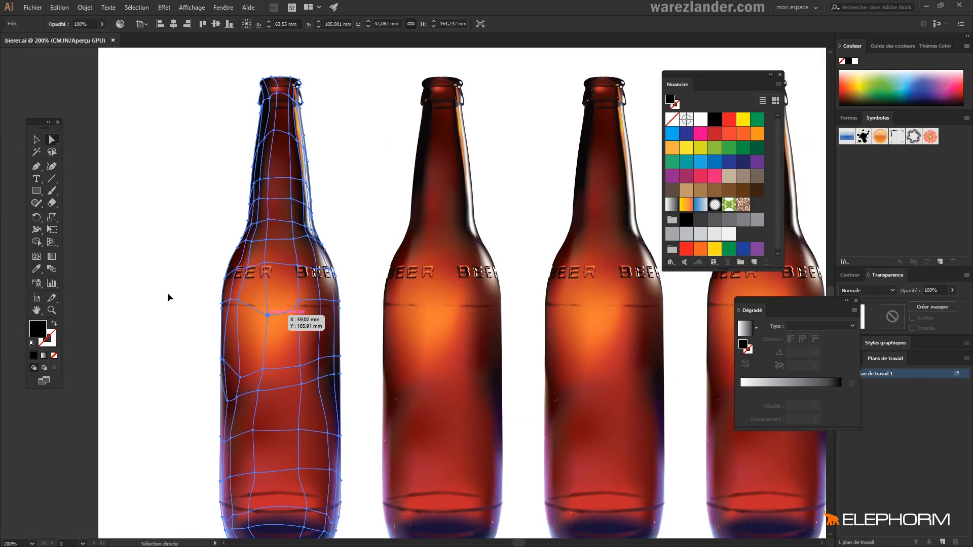
left_click(267, 315)
left_click(267, 315)
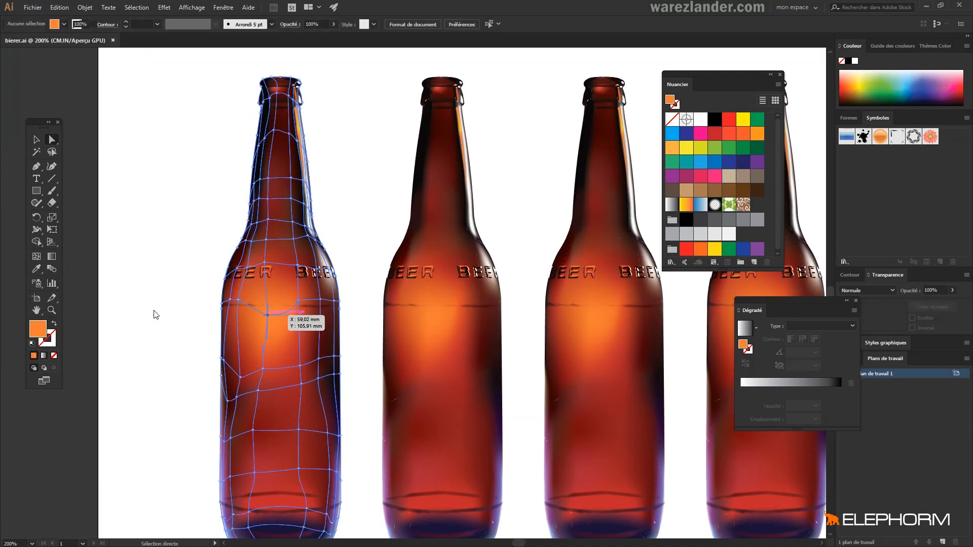
left_click(267, 314)
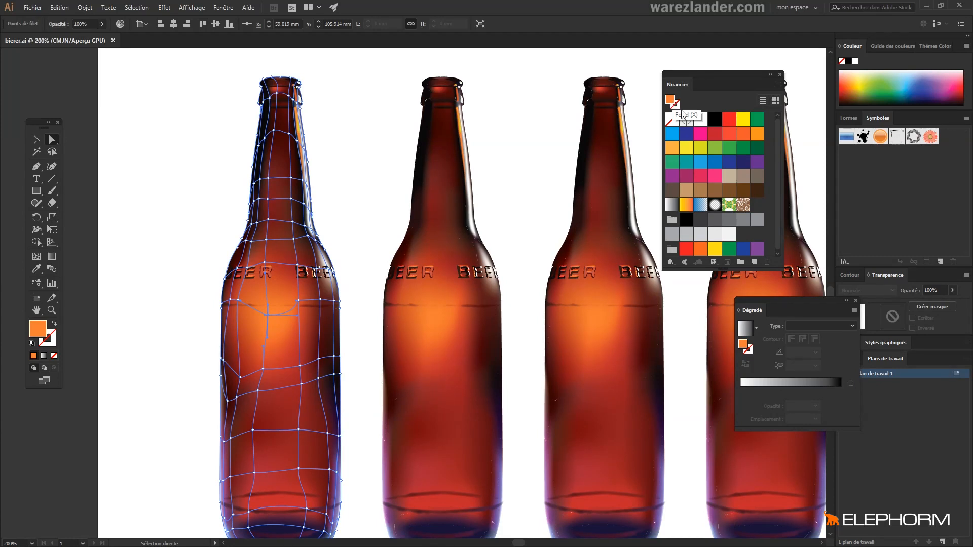
double_click(671, 100)
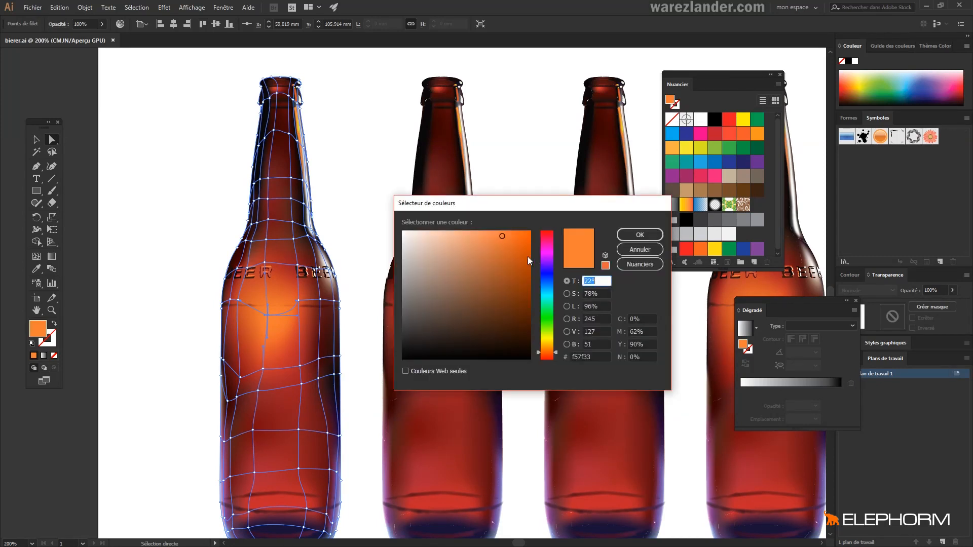
left_click_drag(501, 238, 467, 241)
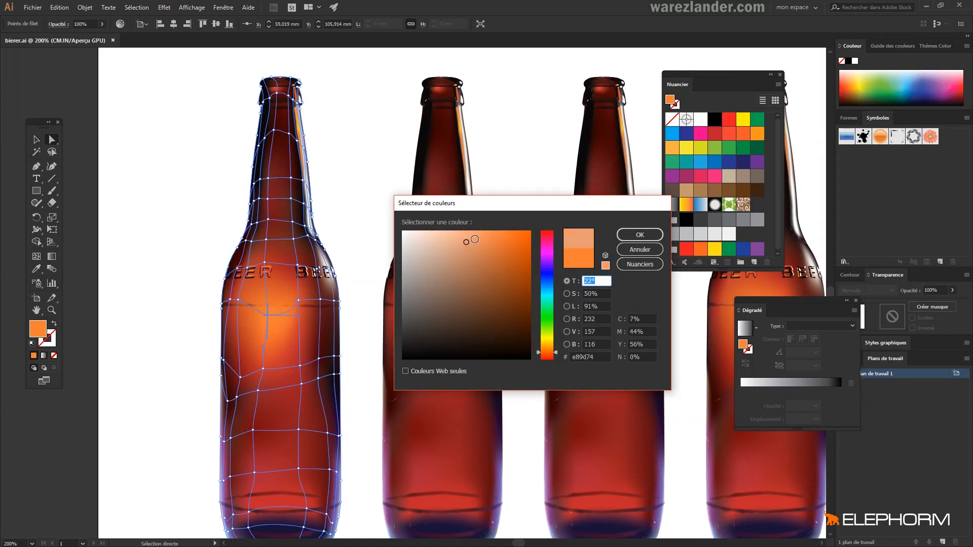
left_click(624, 239)
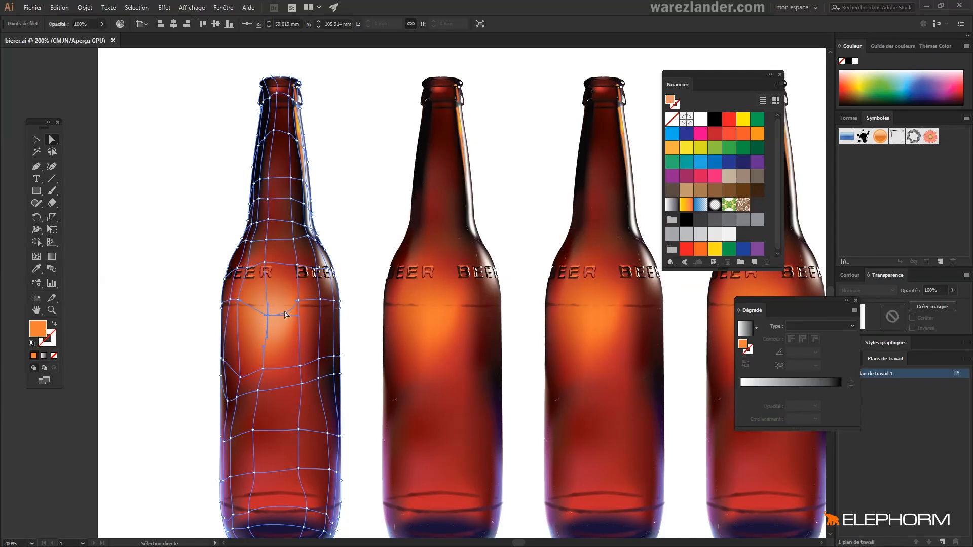
left_click(192, 273)
Select the first bottle's mesh again to examine its points around the lightened highlight.
scroll(239, 262, "down", 2)
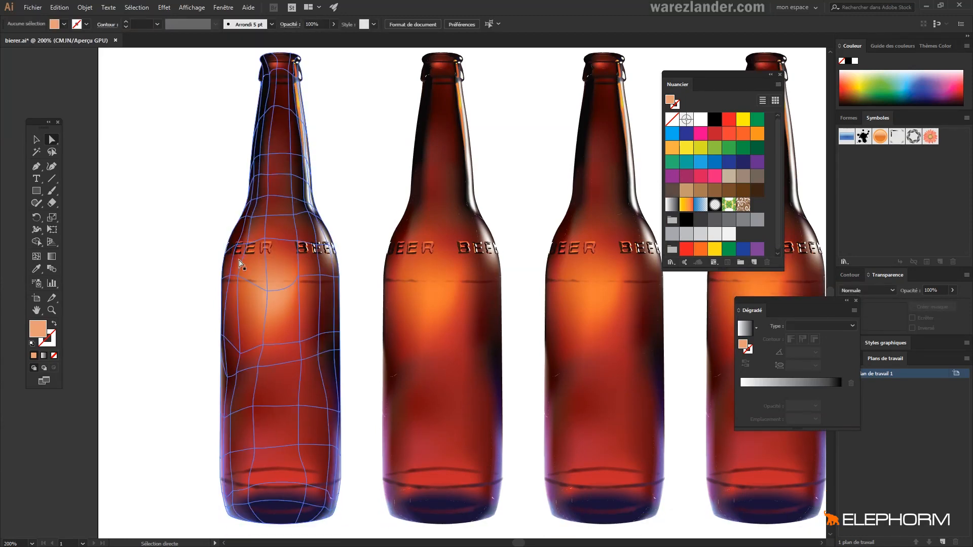
scroll(398, 302, "up", 1)
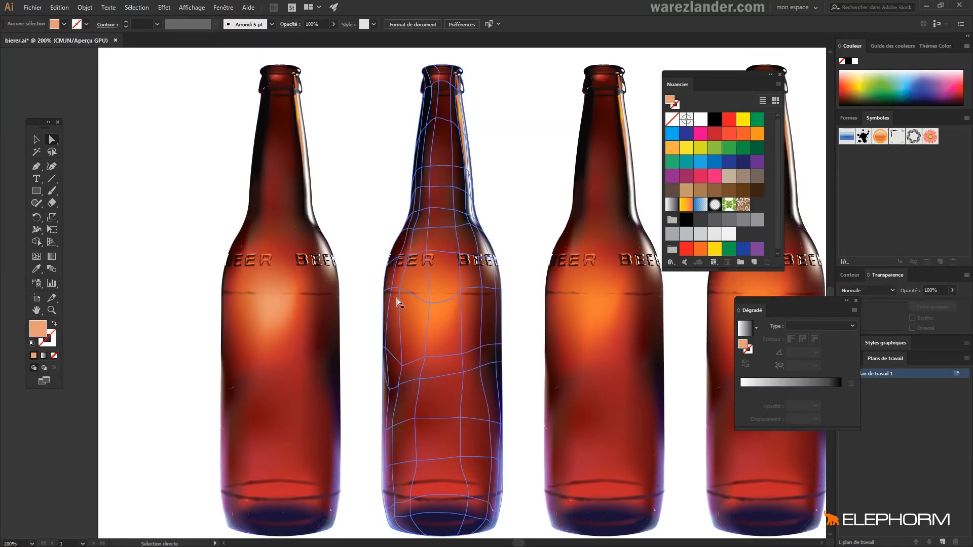
left_click(40, 140)
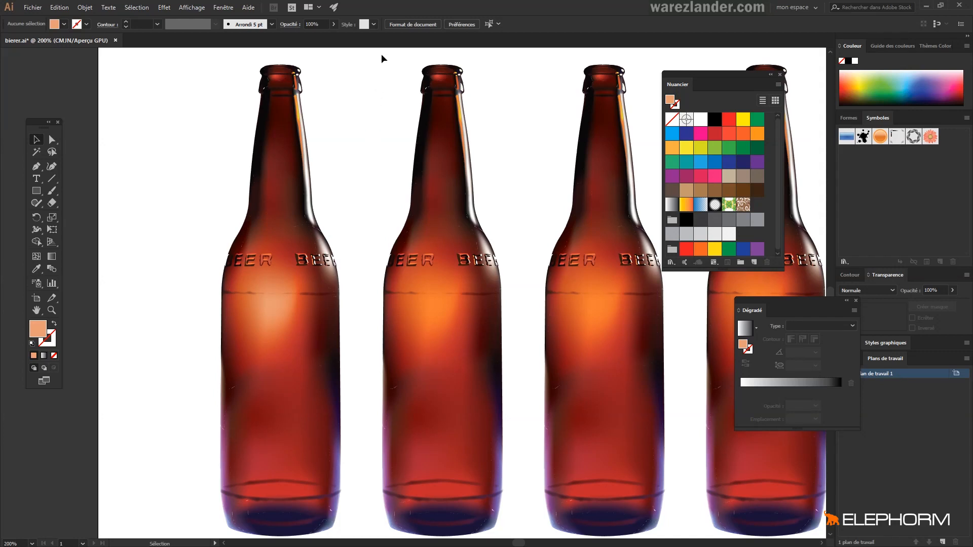
left_click_drag(381, 54, 411, 152)
left_click(49, 140)
left_click(266, 181)
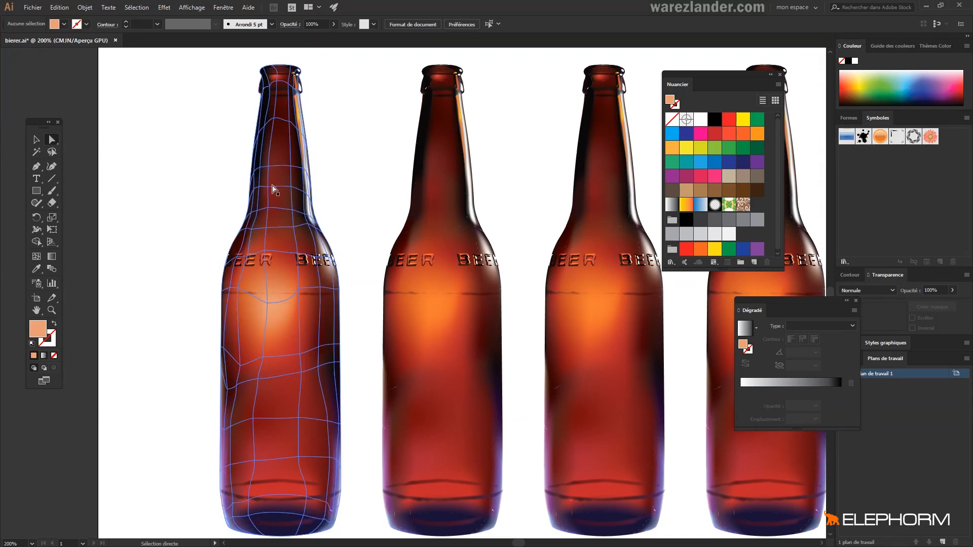
left_click(272, 186)
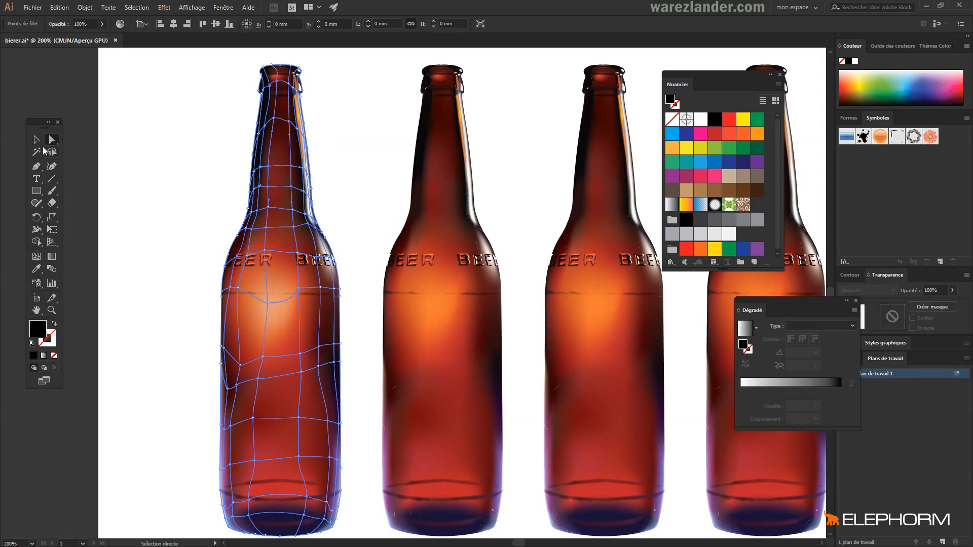
Deselect the first bottle and select all the objects that make up the second bottle.
left_click(36, 139)
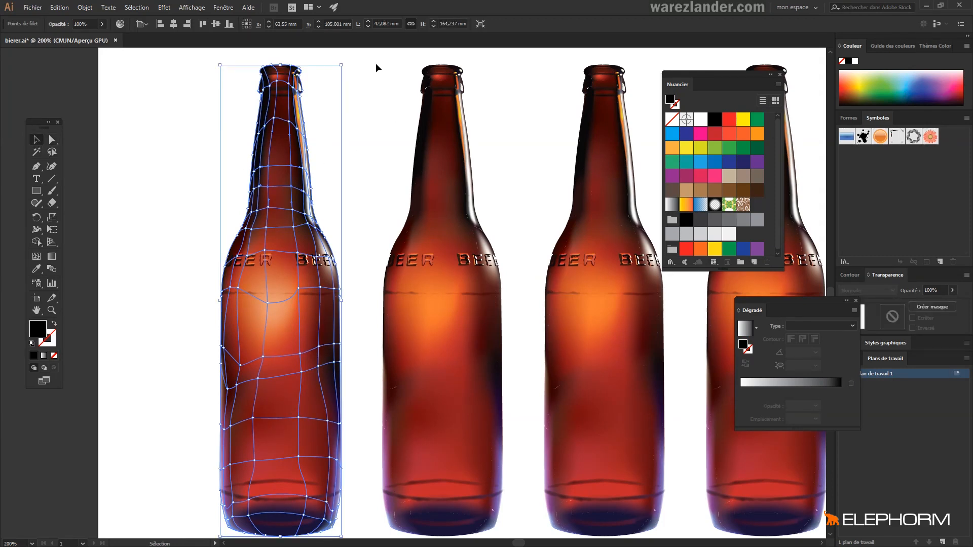
left_click(375, 62)
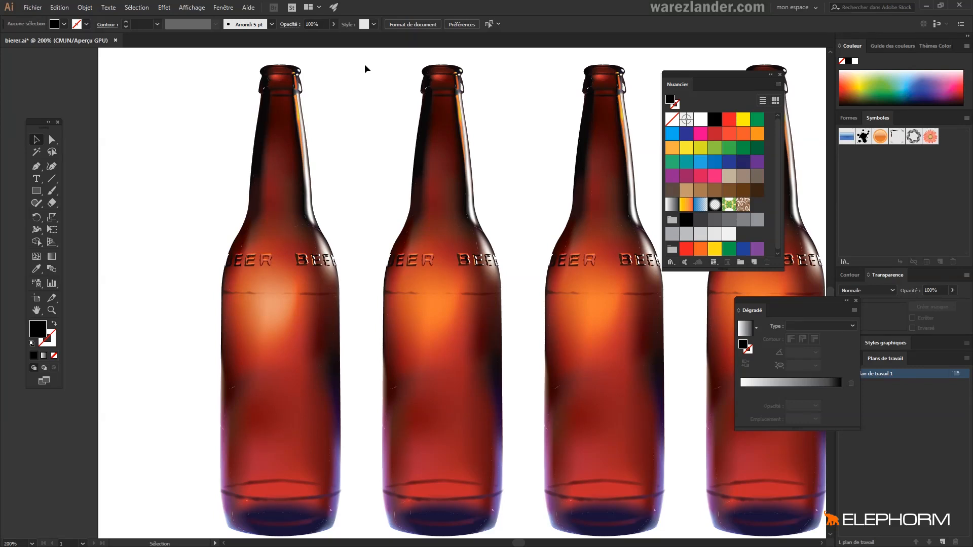
left_click_drag(364, 254, 510, 533)
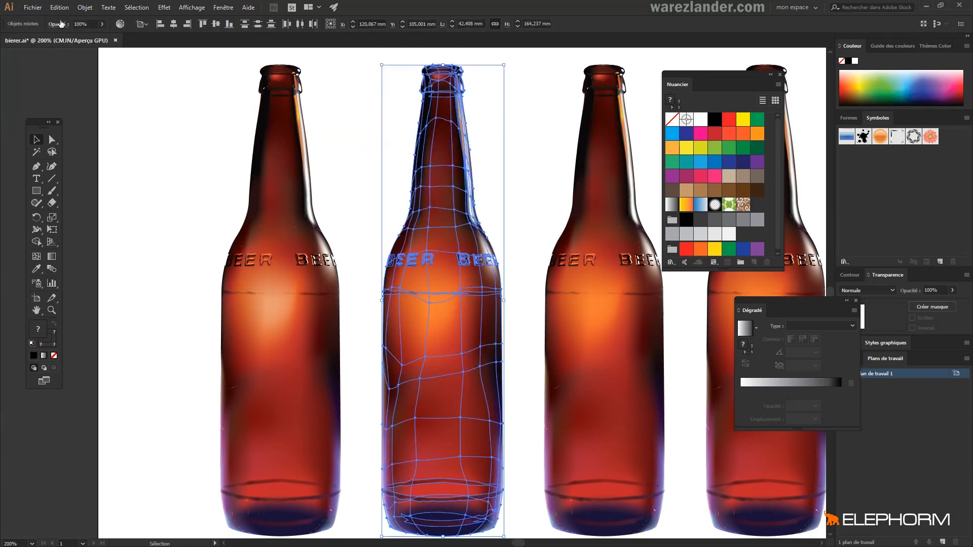
Start recolouring the second bottle's artwork and display its colours on the editable colour wheel.
left_click(58, 8)
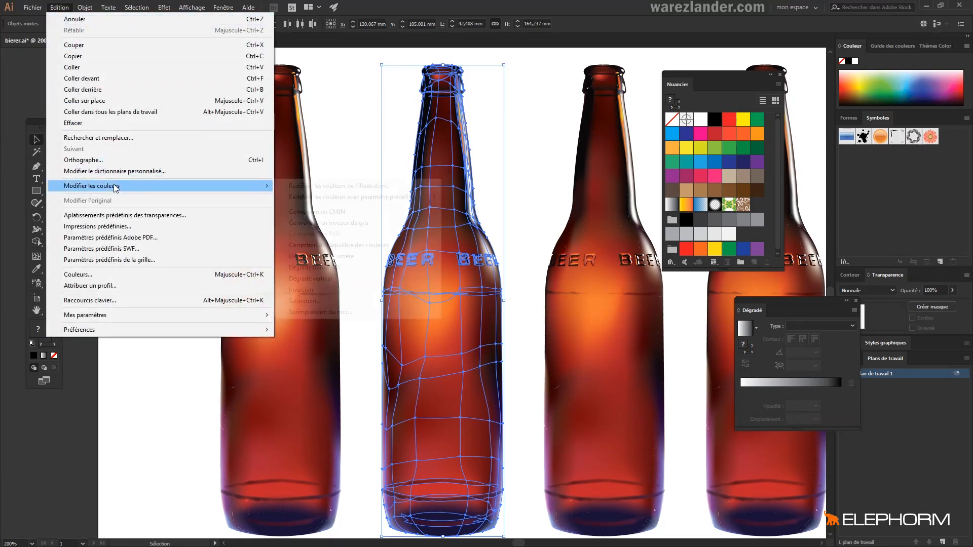
mouse_move(126, 186)
left_click(315, 186)
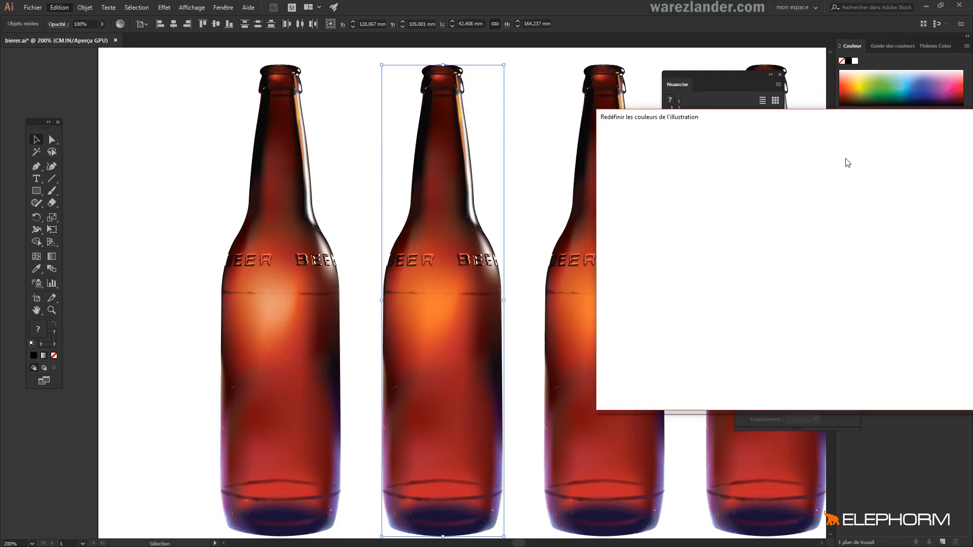
left_click_drag(793, 120, 752, 113)
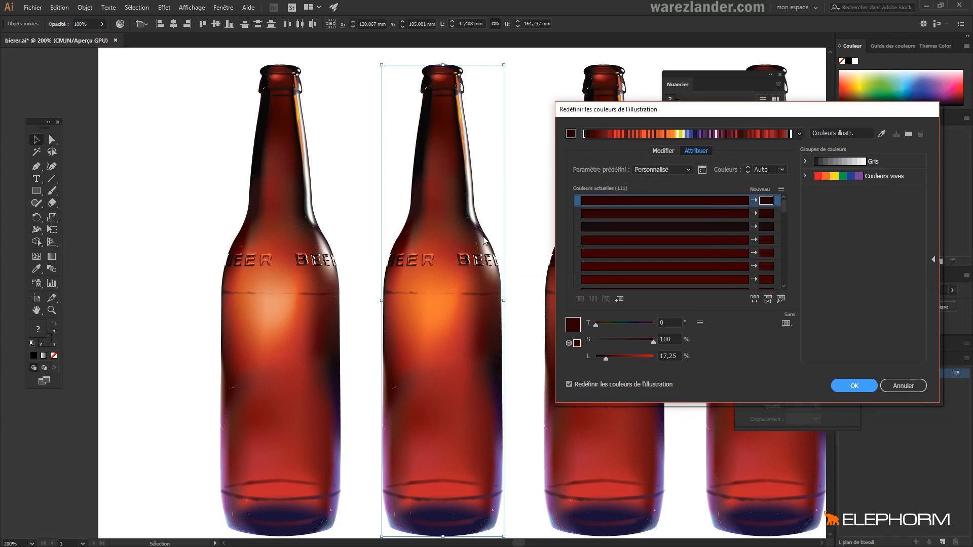
left_click(688, 172)
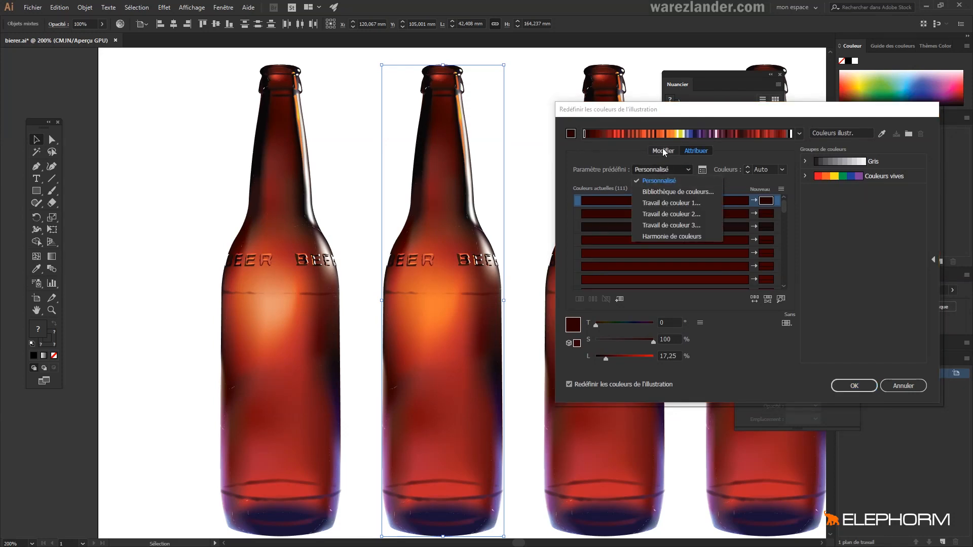
left_click(656, 152)
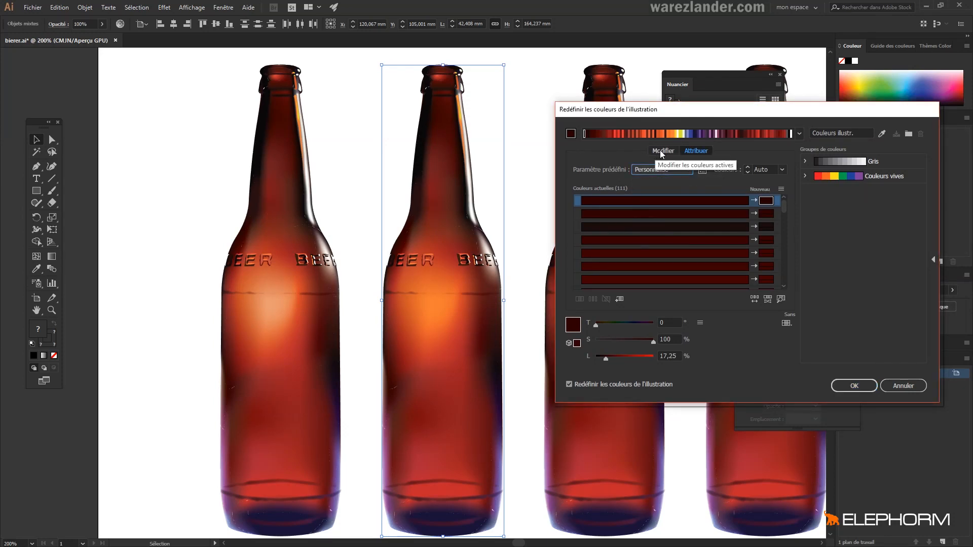
left_click(660, 150)
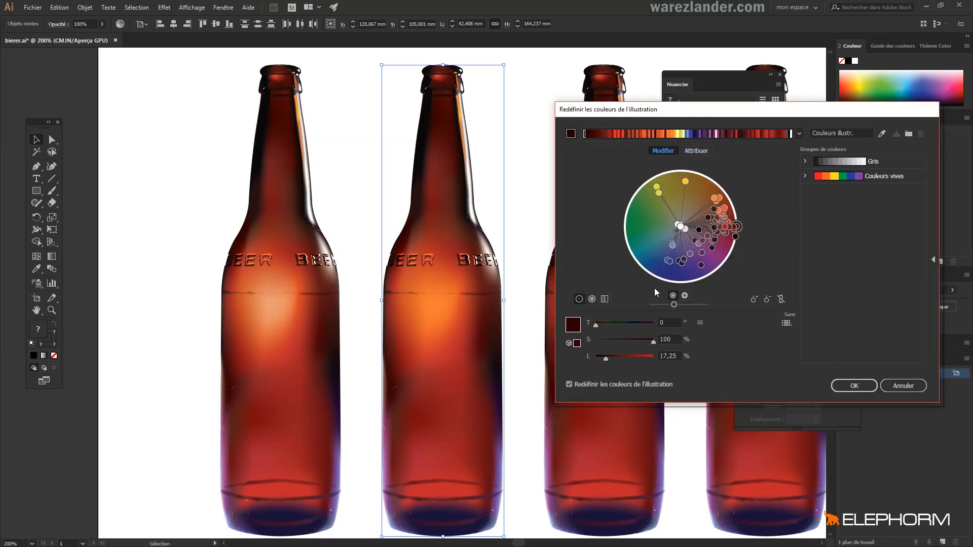
Link the harmony colours and rotate them together around the wheel to turn the second bottle green.
left_click(781, 300)
mouse_move(736, 227)
left_mouse_down()
mouse_move(735, 259)
mouse_move(668, 286)
mouse_move(628, 266)
mouse_move(616, 221)
left_mouse_up()
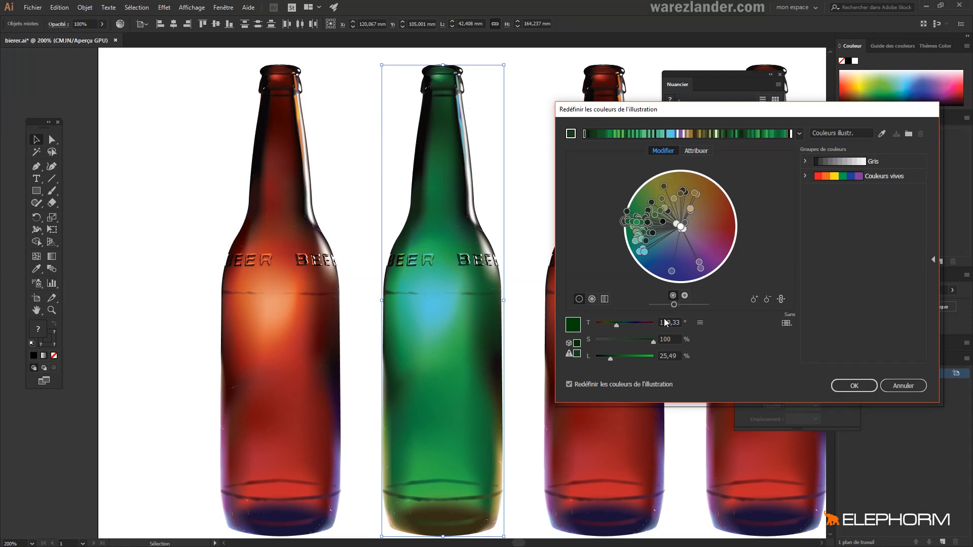
left_click(857, 389)
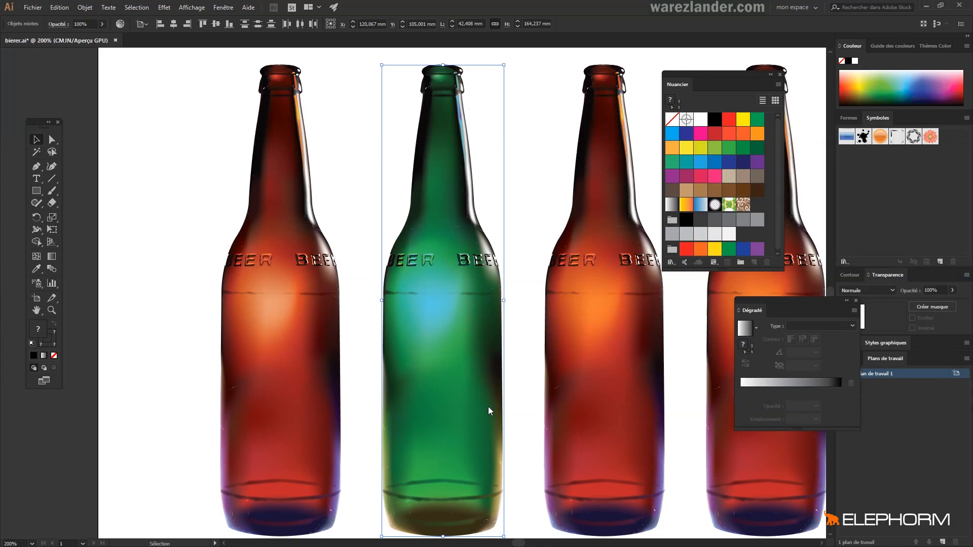
Recolour the mesh point in the green bottle's blue highlight to yellow-green c6e25d, with a hue of 74°.
key("u")
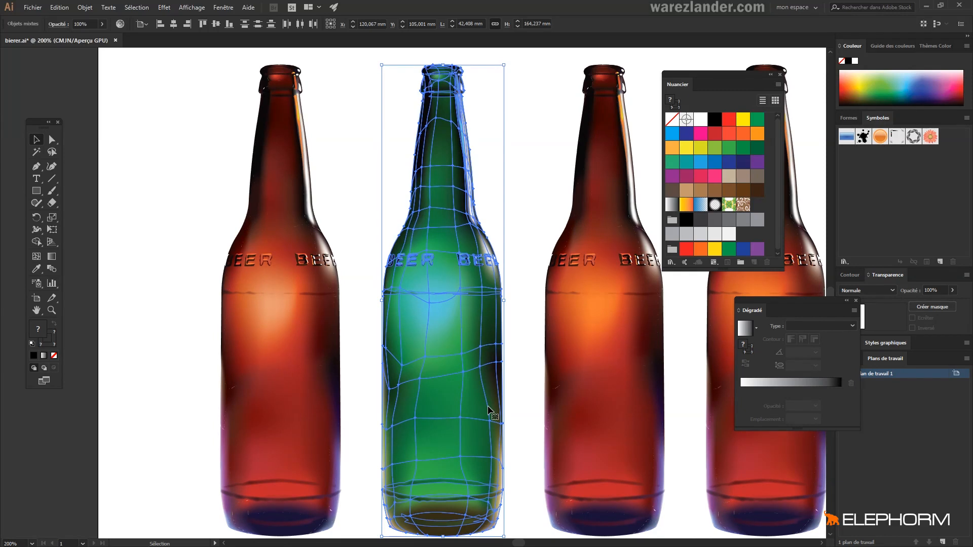
key("a")
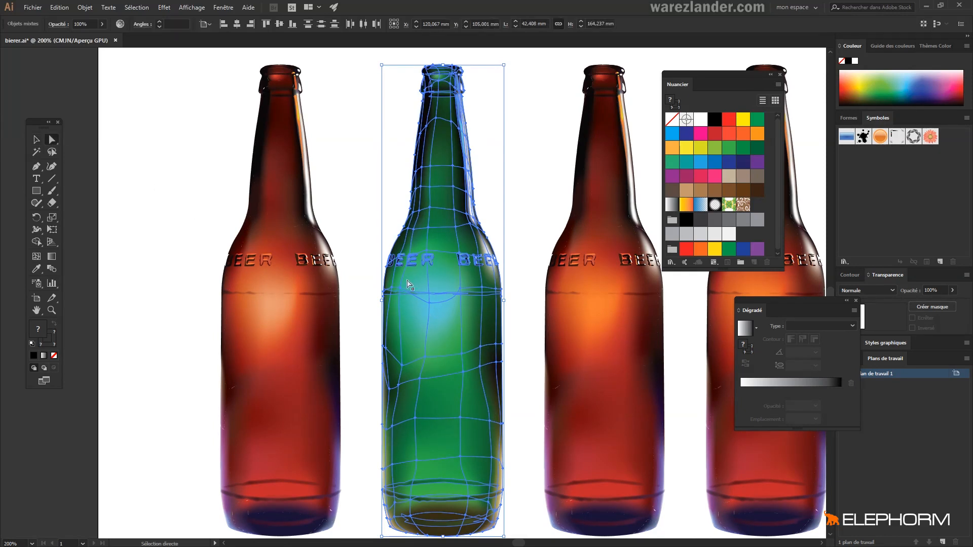
left_click_drag(367, 237, 440, 295)
left_click(372, 244)
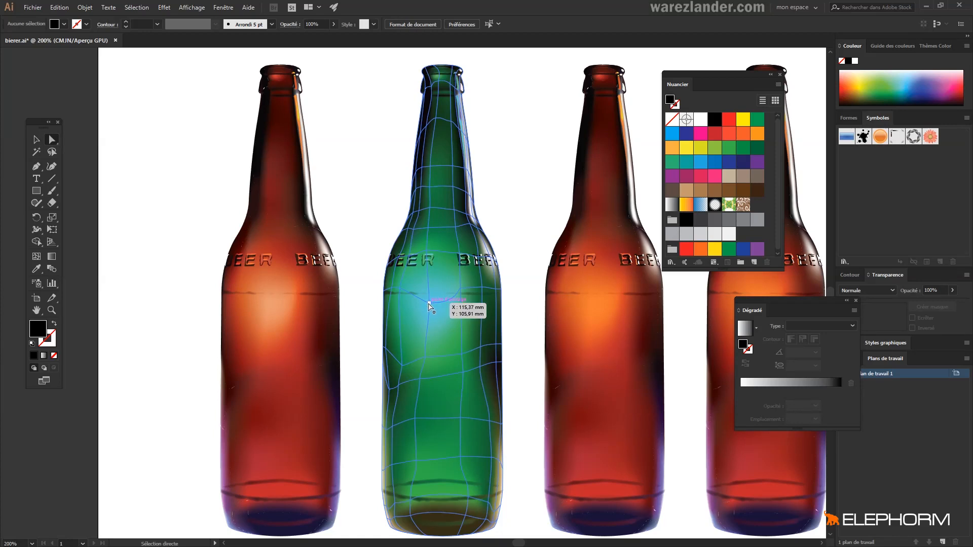
left_click(429, 304)
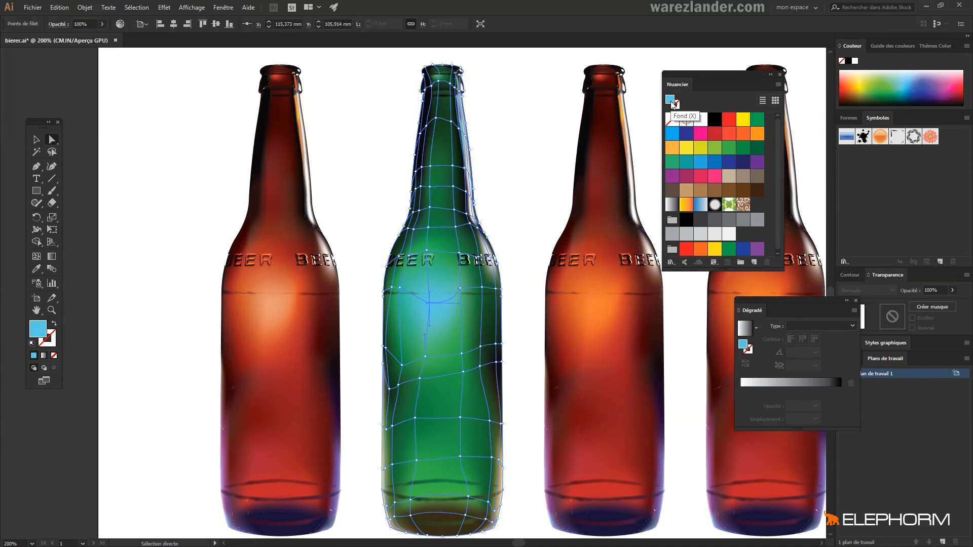
double_click(671, 104)
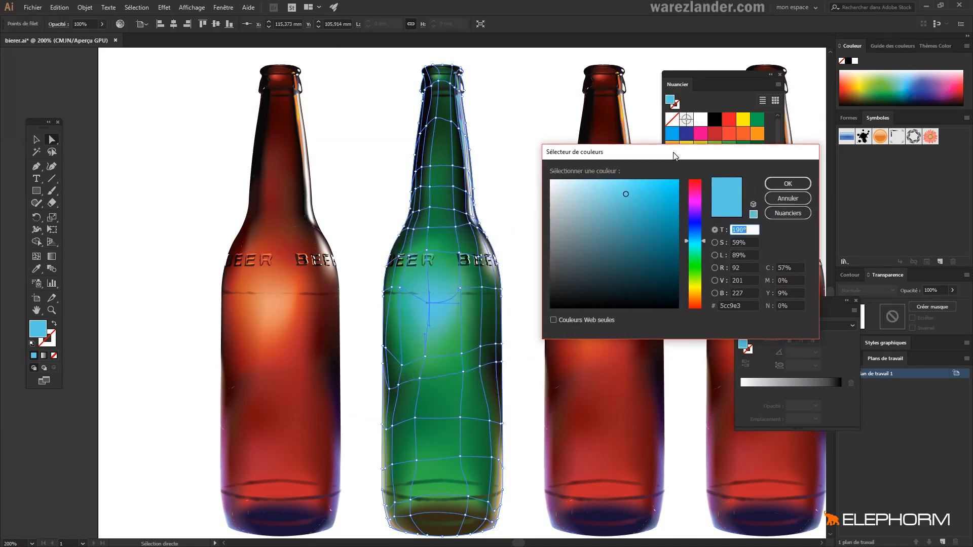
left_click_drag(701, 240, 700, 285)
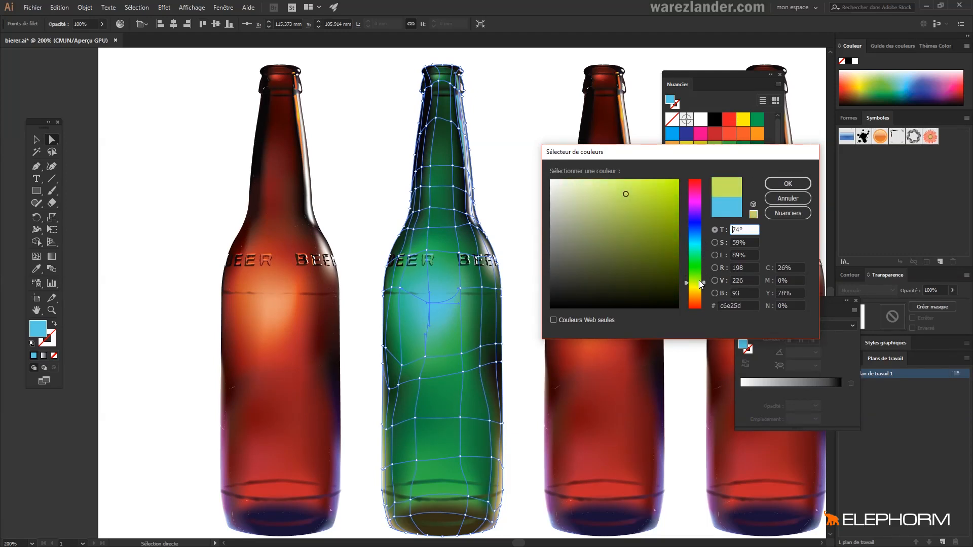
left_click(788, 185)
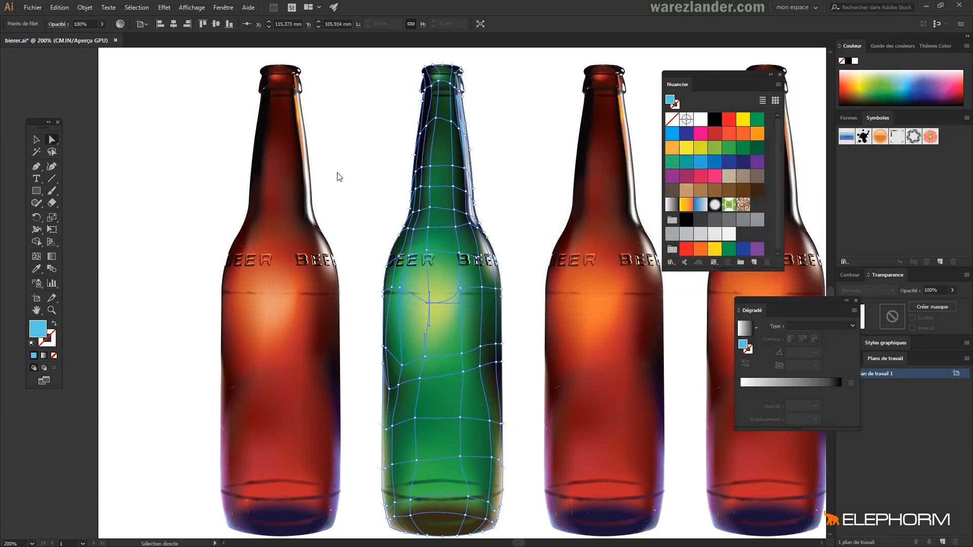
left_click(374, 234)
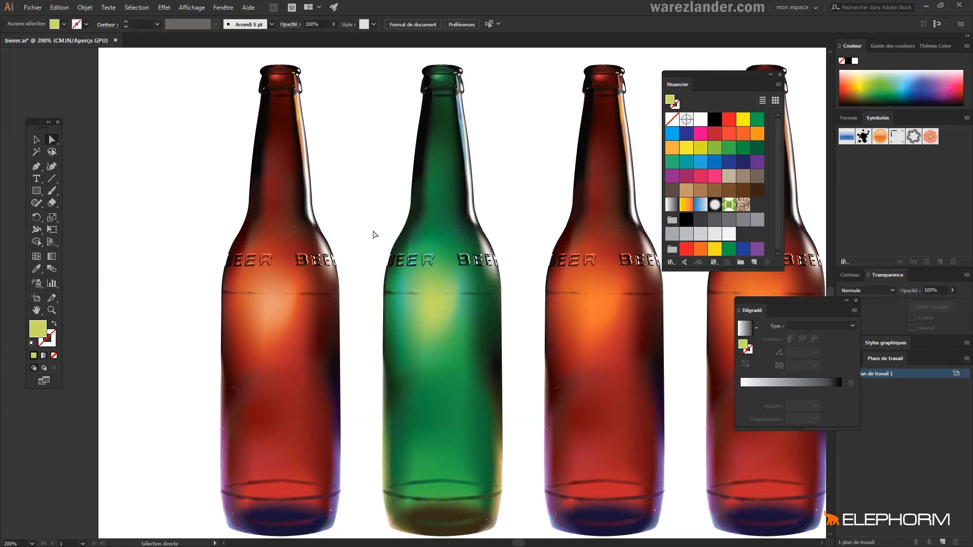
Examine the green bottle's recoloured highlight and compare it with the other three bottles on the whole artboard.
left_click(439, 283)
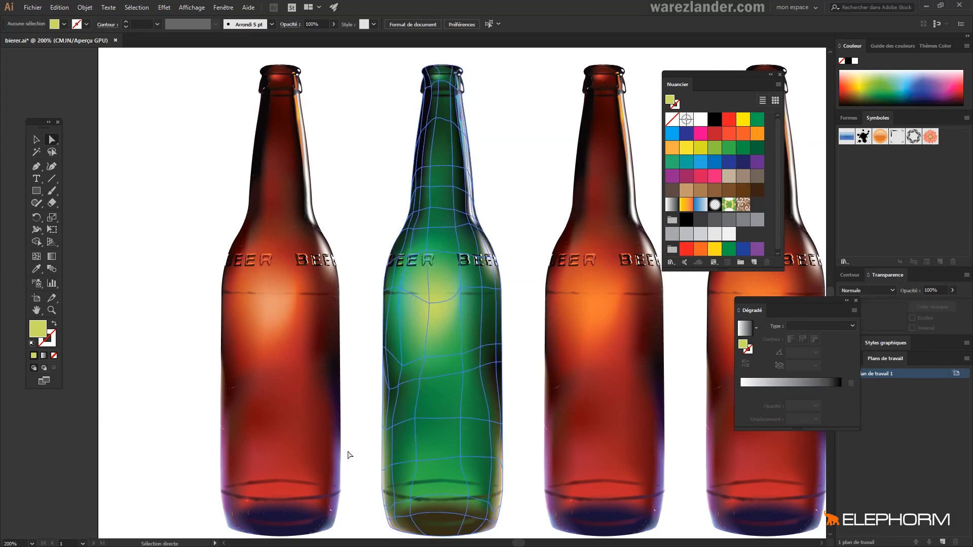
left_click(49, 312)
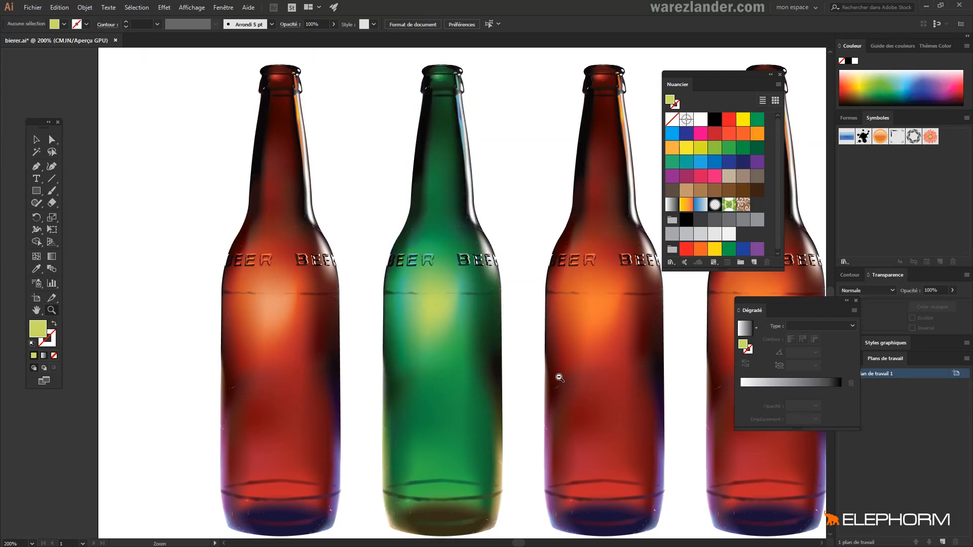
left_click(475, 349, "alt")
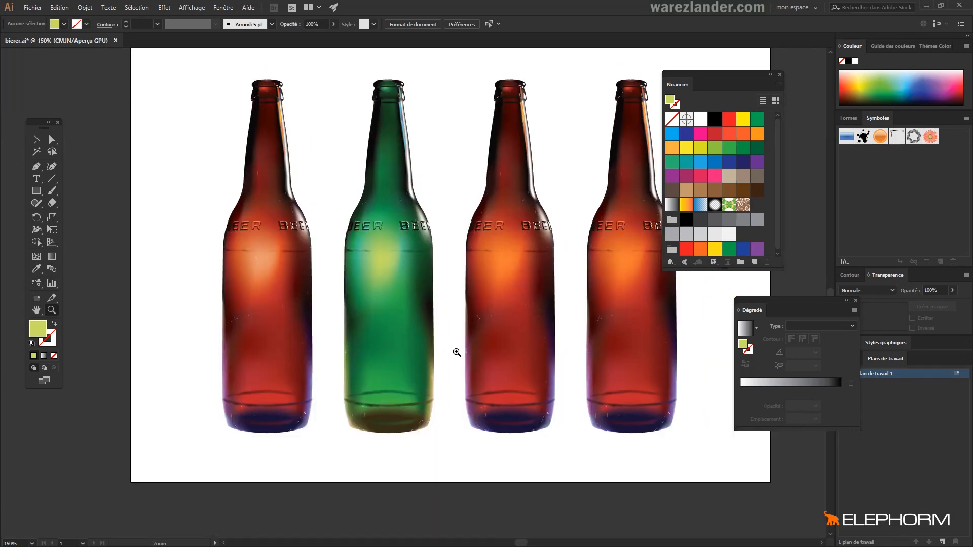
left_click(52, 139)
left_click(84, 8)
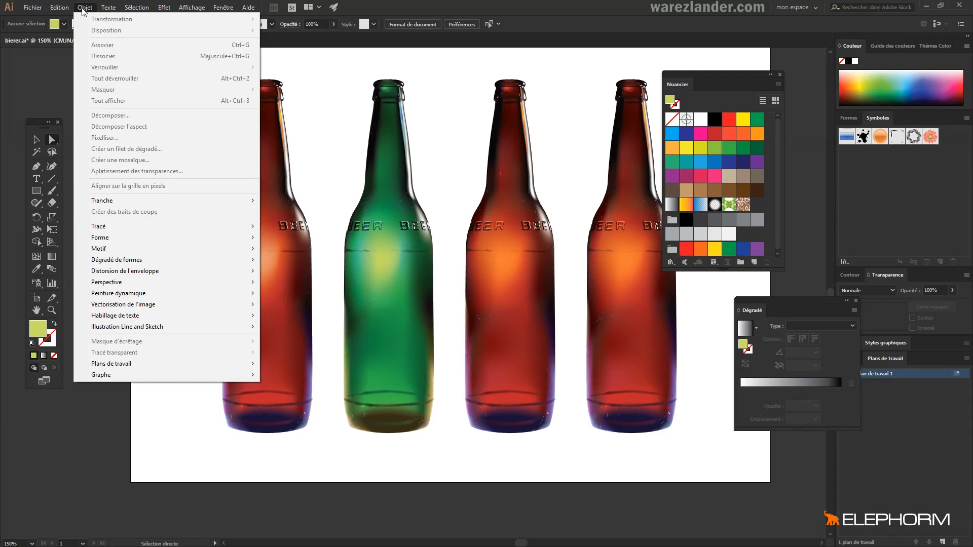
left_click(41, 79)
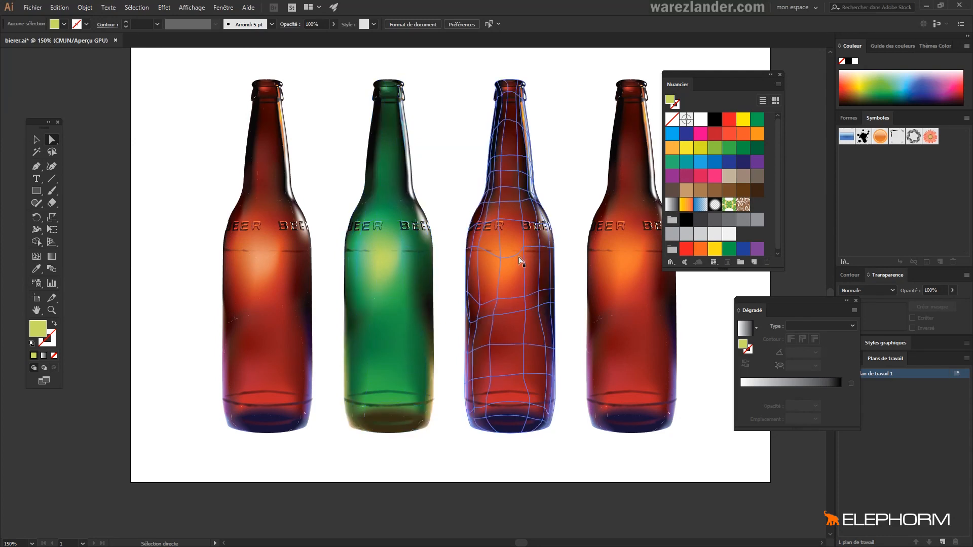
scroll(148, 61, "up", 2)
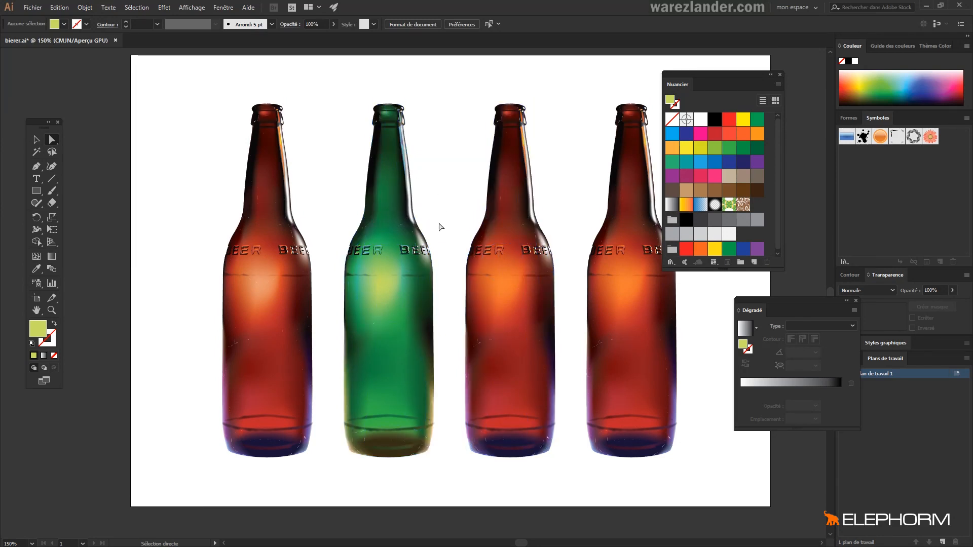
scroll(440, 226, "down", 1)
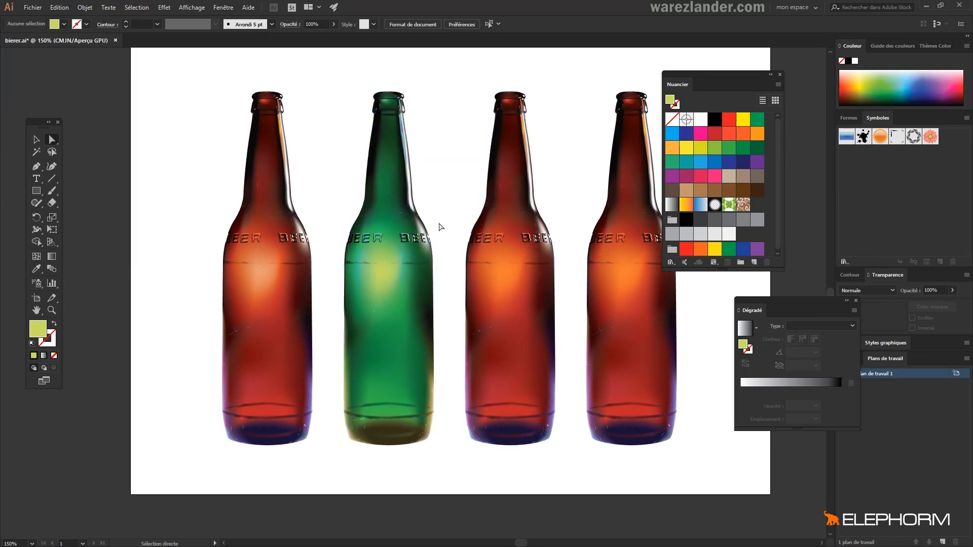
left_click(35, 257)
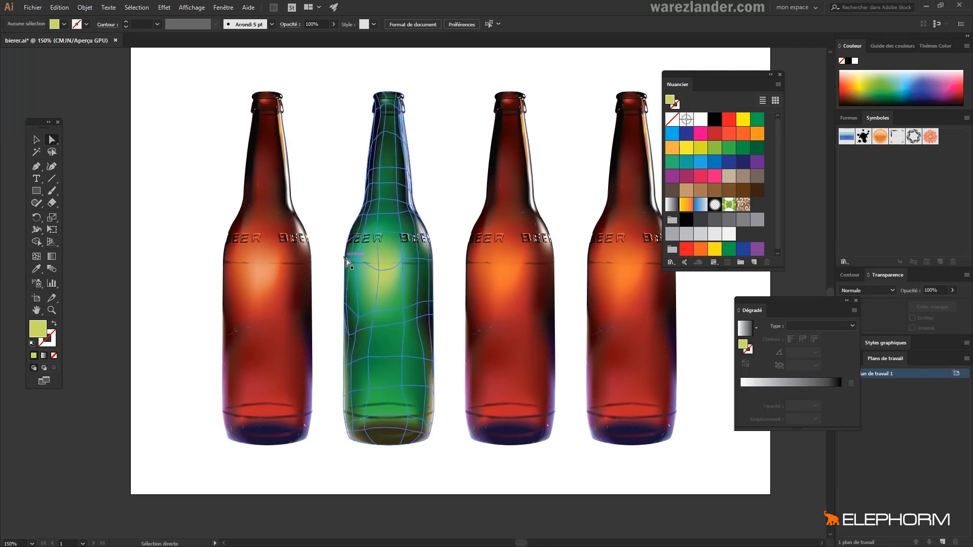
Open the car illustration MACH 1.ai from the ILLUSTRATOR CC 2017 folder.
left_click(35, 8)
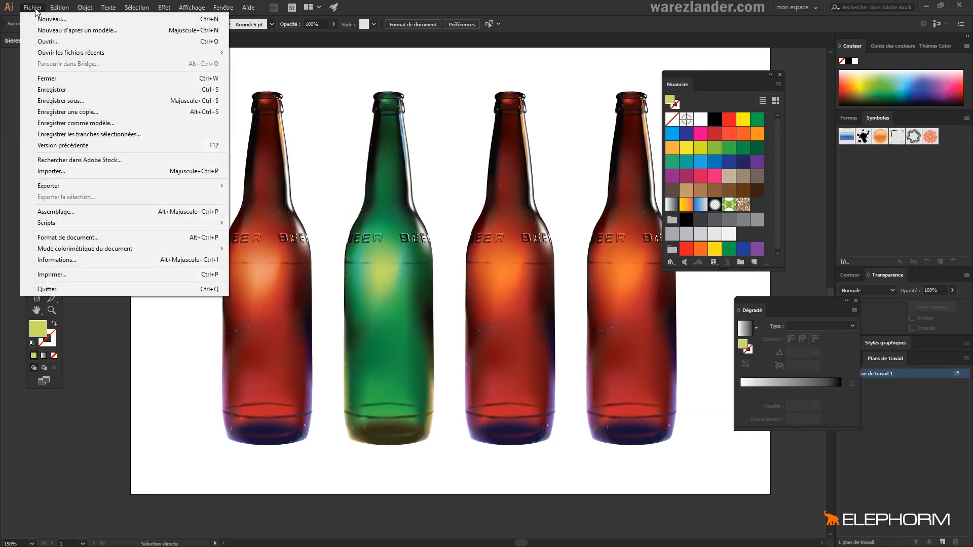
left_click(50, 43)
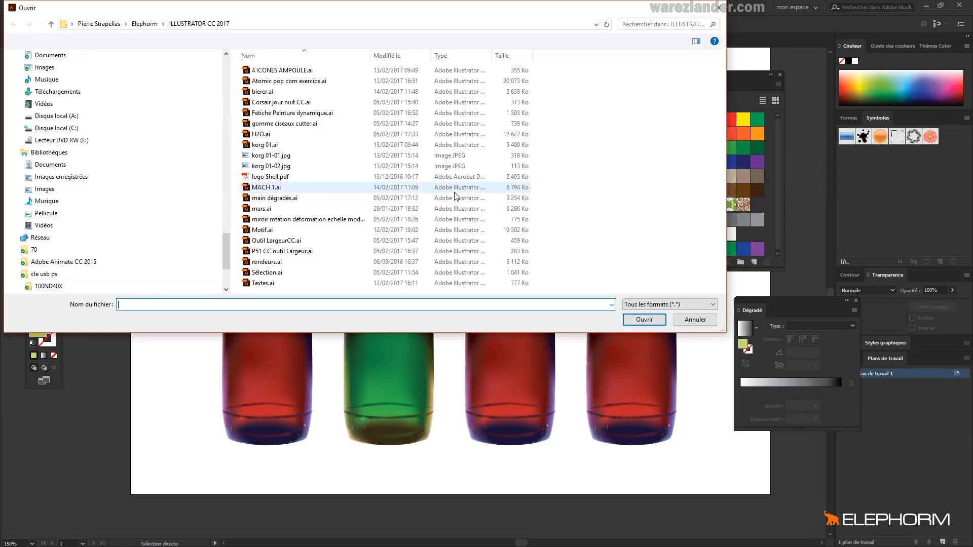
left_click(264, 189)
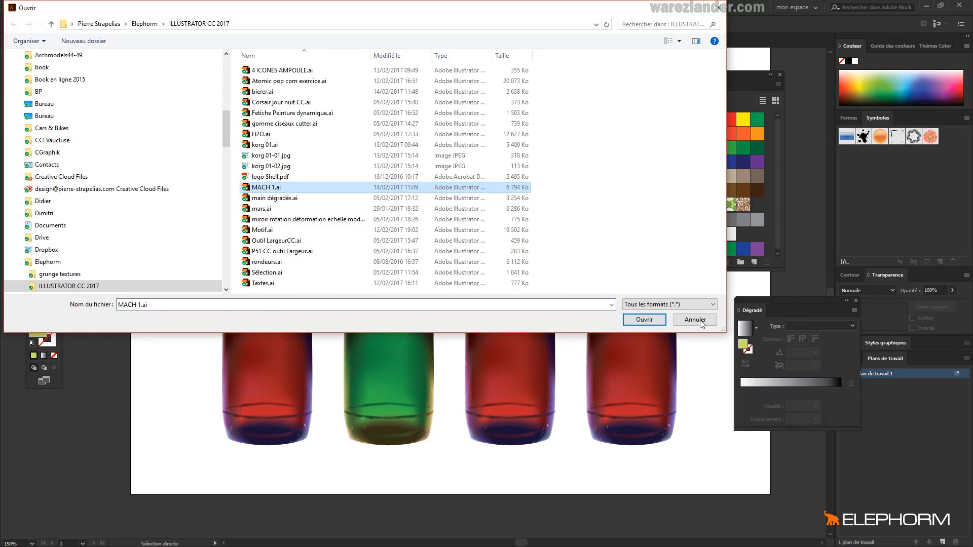
left_click(649, 321)
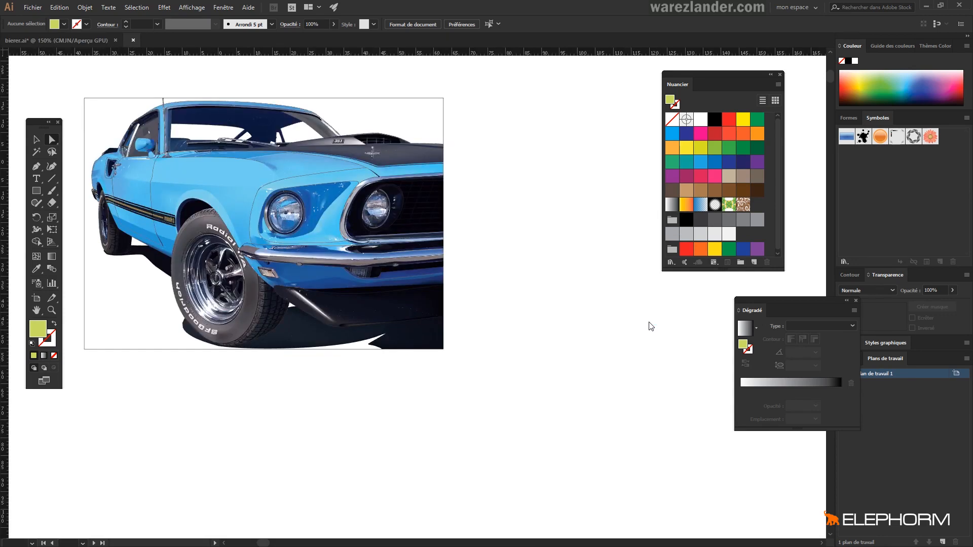
left_click(52, 310)
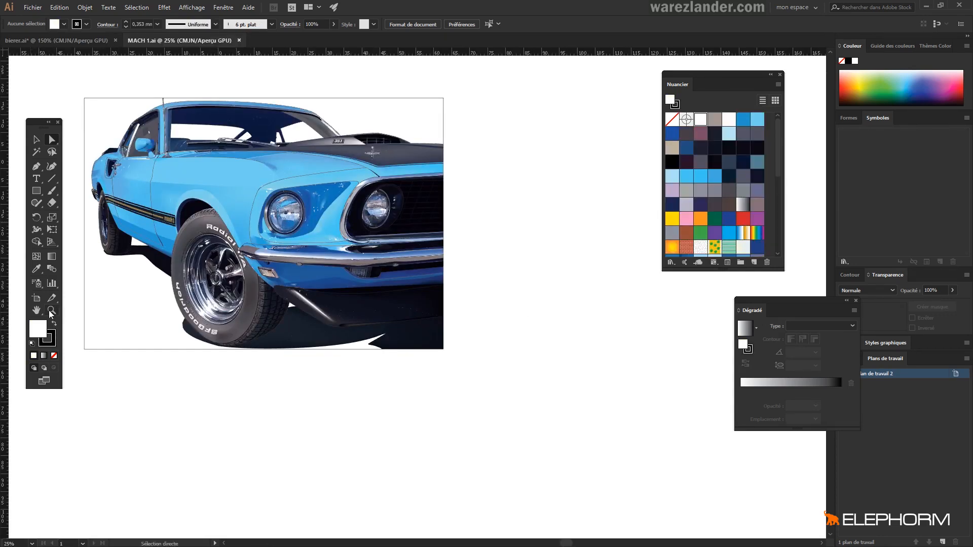
left_click(222, 195)
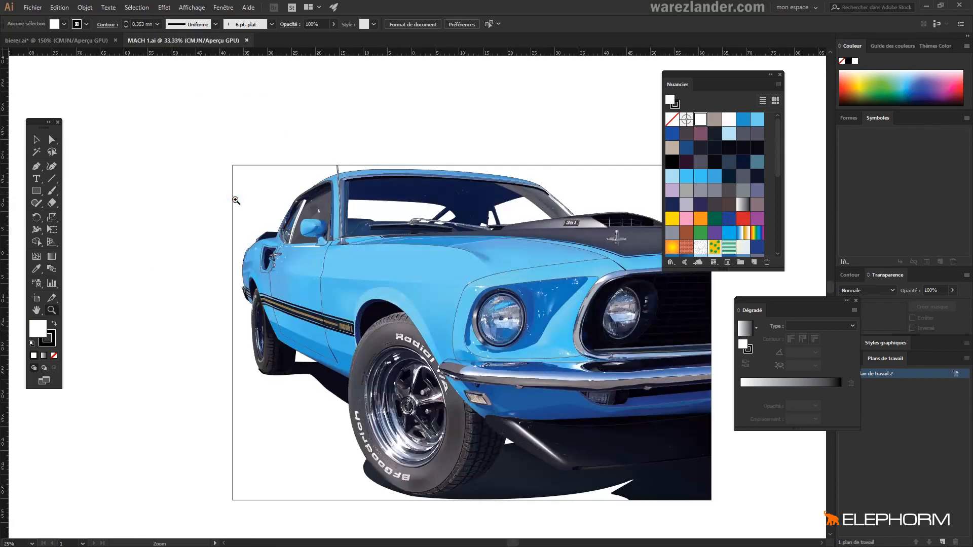
left_click(441, 281)
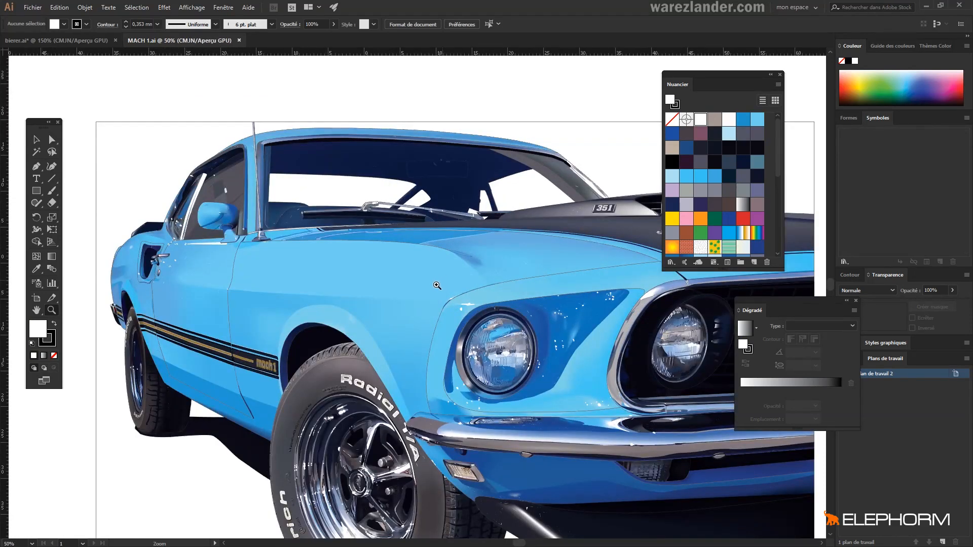
Move the gradient settings off the layer list, then display the car's layers and unlock all the locked ones.
left_click(52, 139)
left_click_drag(781, 302, 736, 269)
left_click_drag(686, 198, 628, 148)
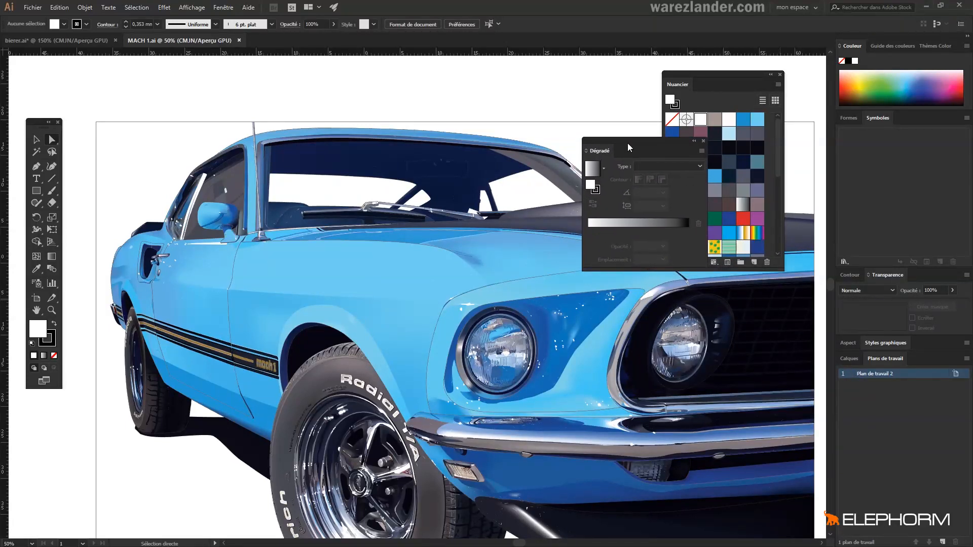
left_click(852, 359)
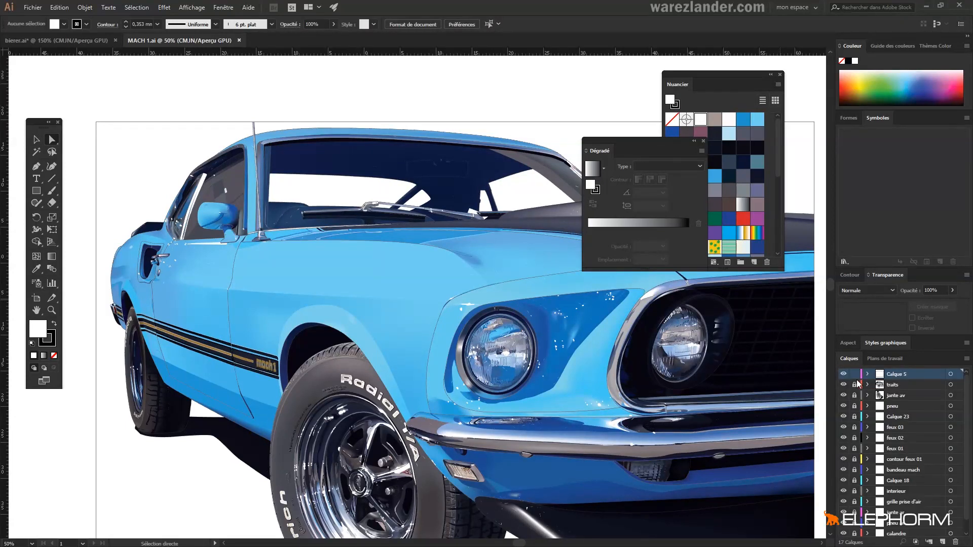
left_click_drag(855, 384, 855, 545)
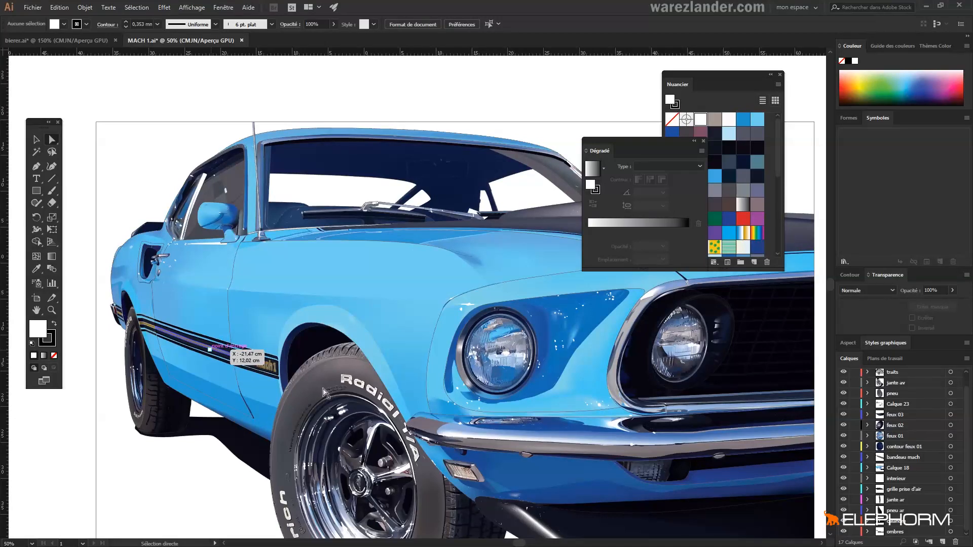
scroll(307, 289, "down", 5)
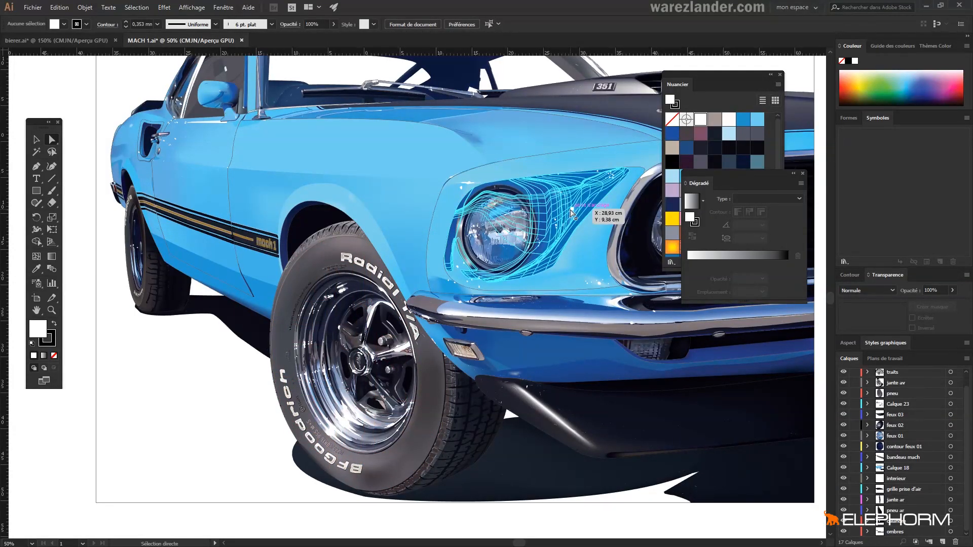
Examine the gradient meshes on the car's headlight surround, lower front panel, chrome bumper and front fender.
scroll(570, 216, "up", 1)
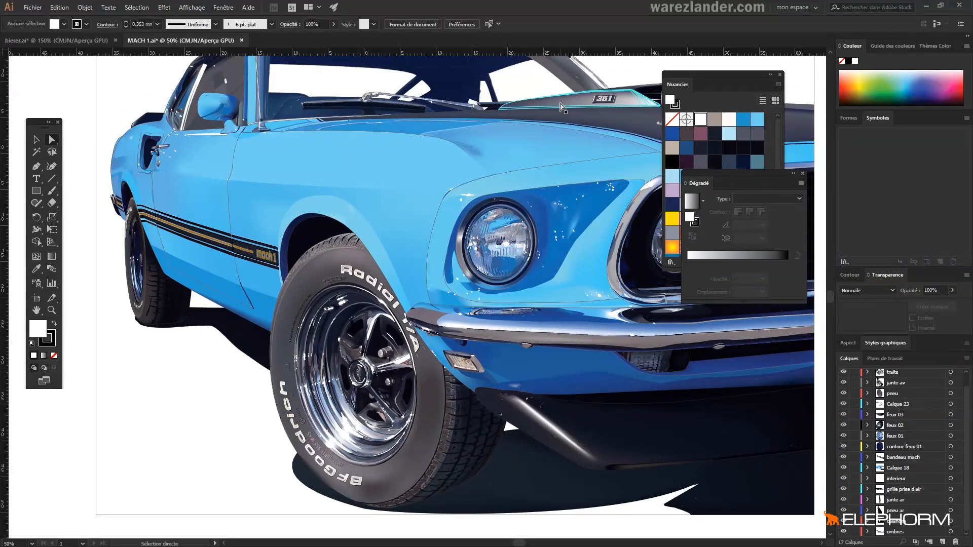
scroll(333, 86, "down", 1)
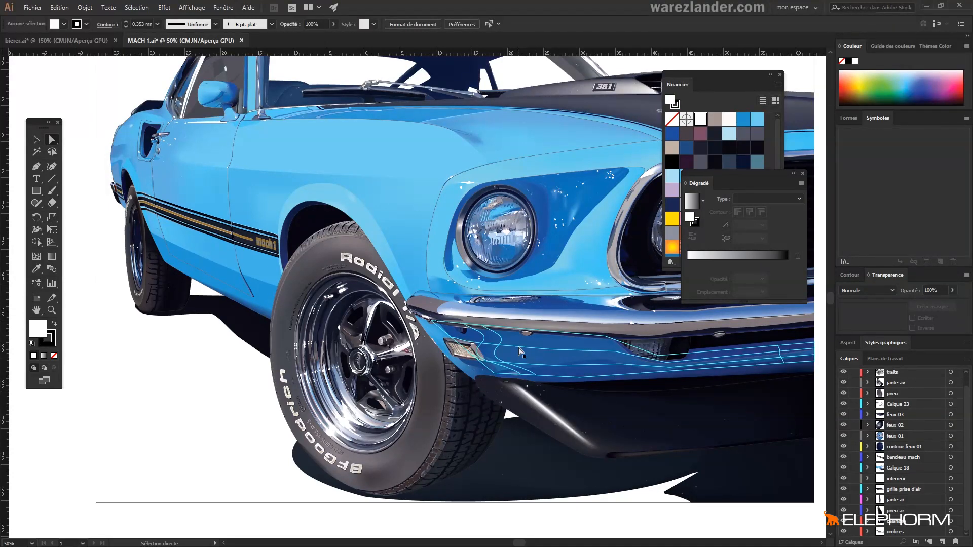
left_click_drag(532, 304, 376, 283)
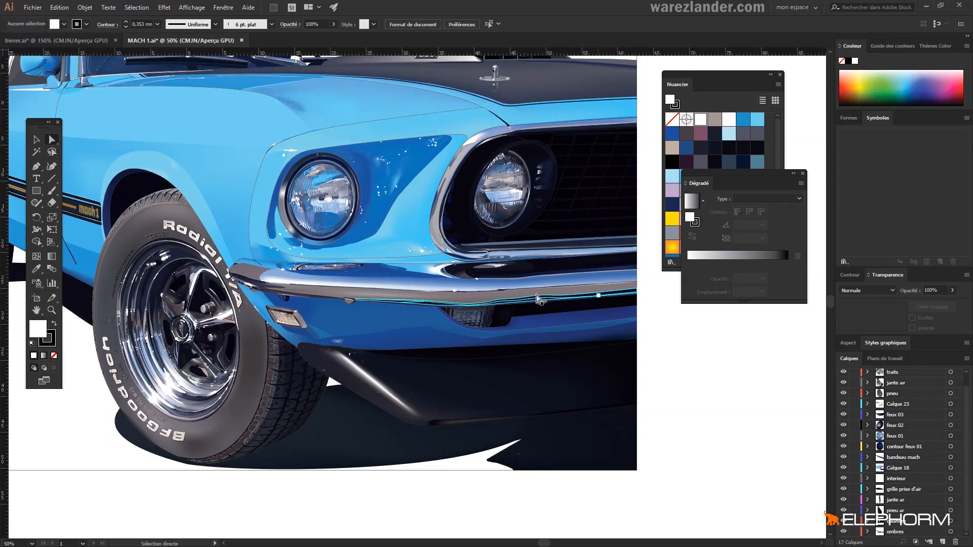
key("space")
left_click_drag(446, 234, 525, 274)
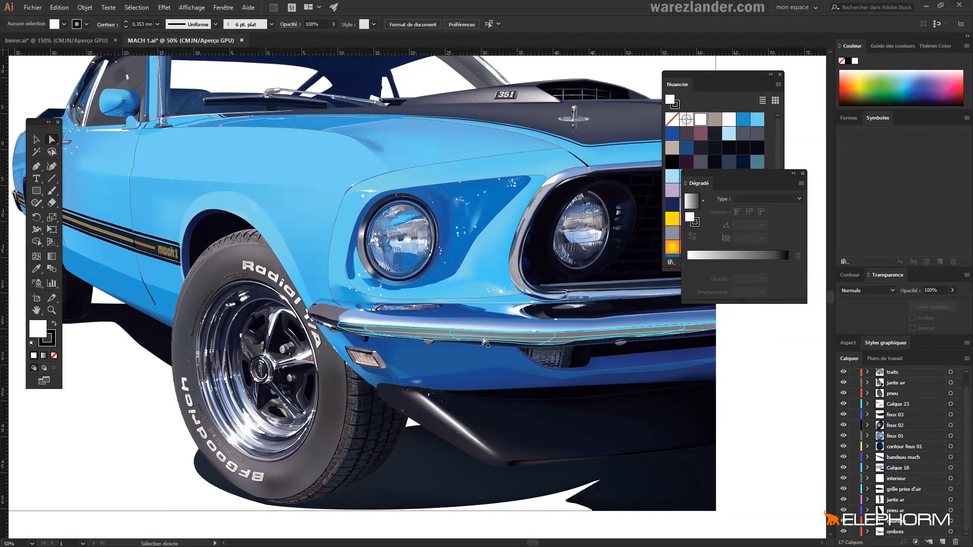
scroll(482, 340, "up", 1)
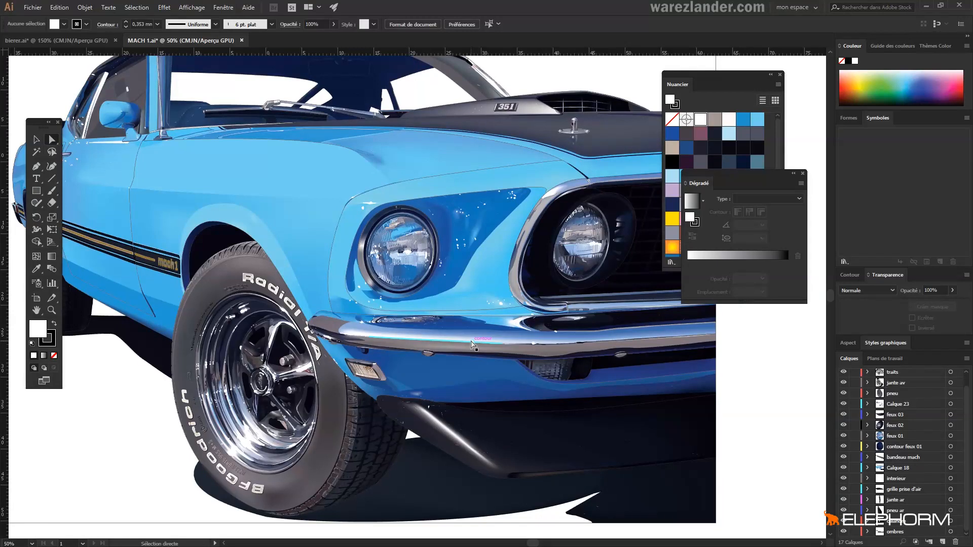
scroll(309, 175, "down", 1)
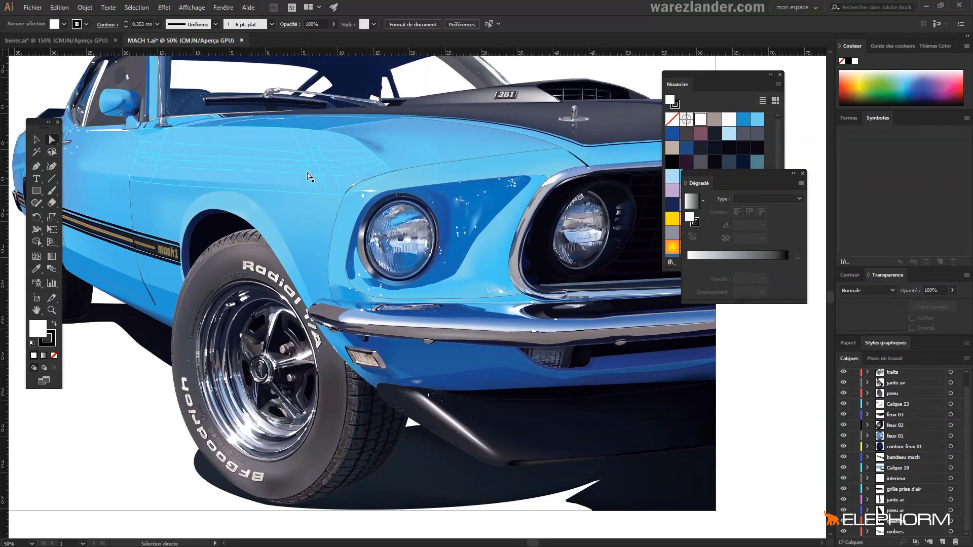